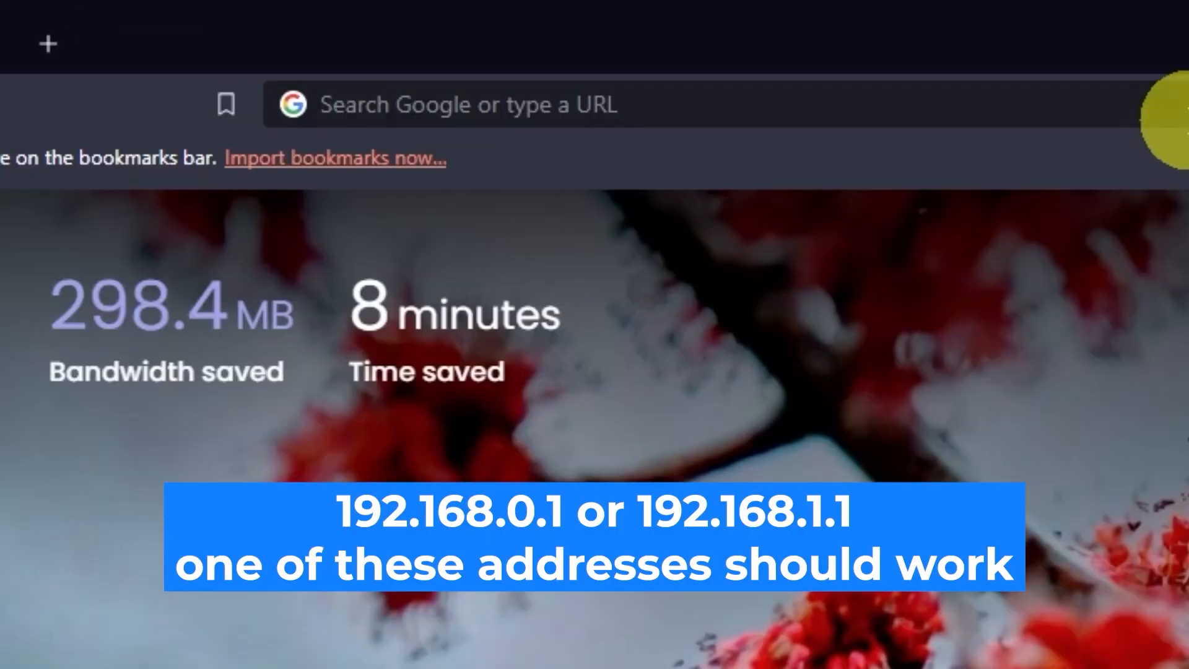
Open the router's web interface at the address 192.168.0.1.
left_click(585, 40)
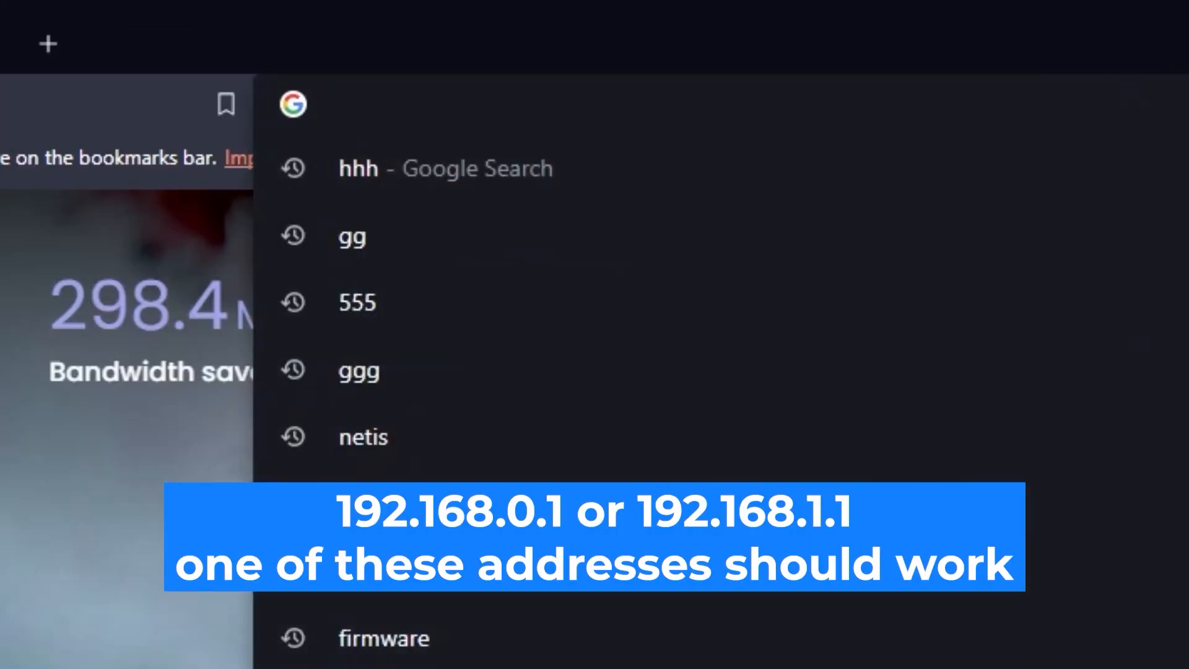
type("192.168.0")
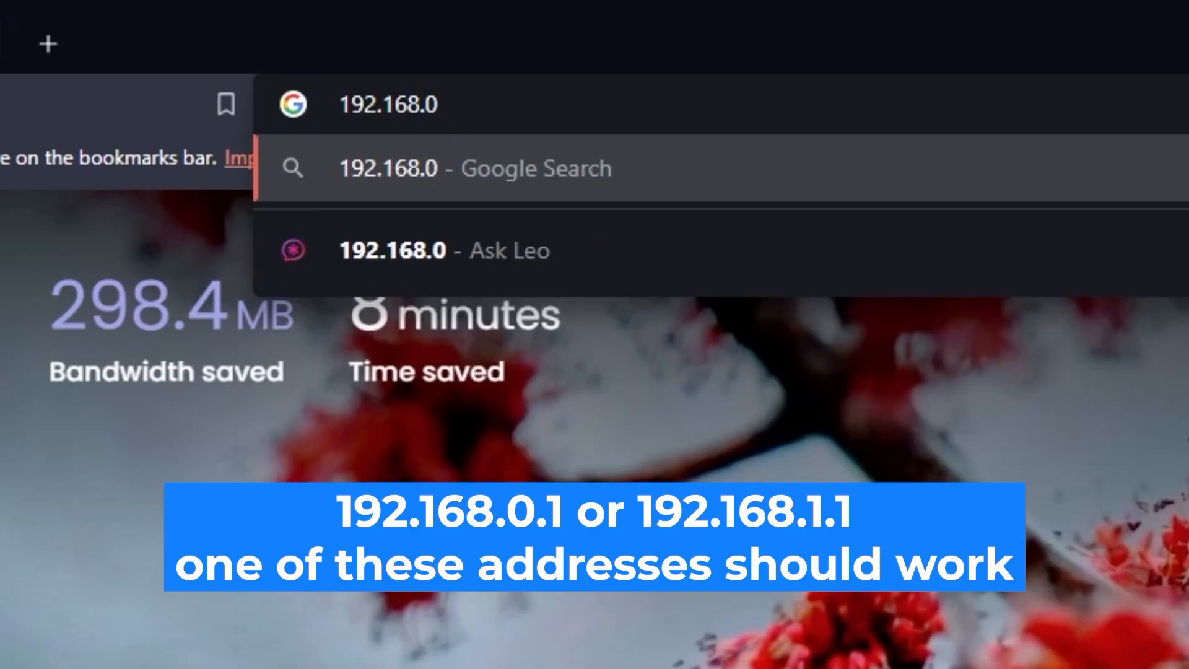
type(".1")
key("Return")
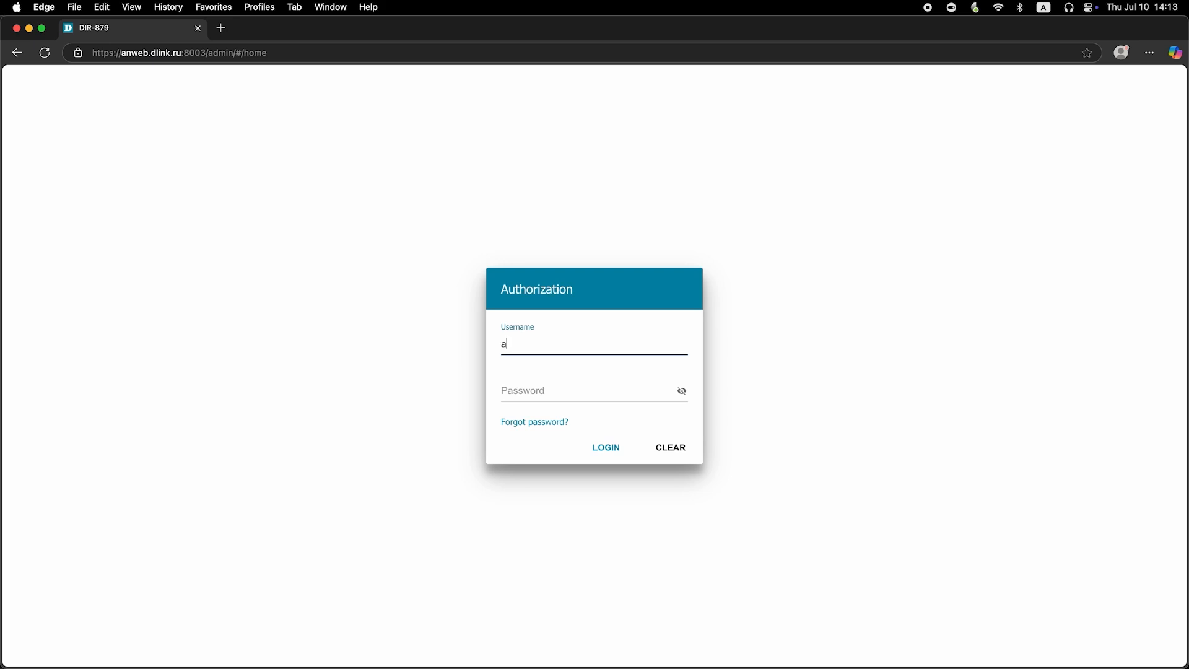
Log in to the router with the username admin and the account password, checking the password in plain text.
type("admin")
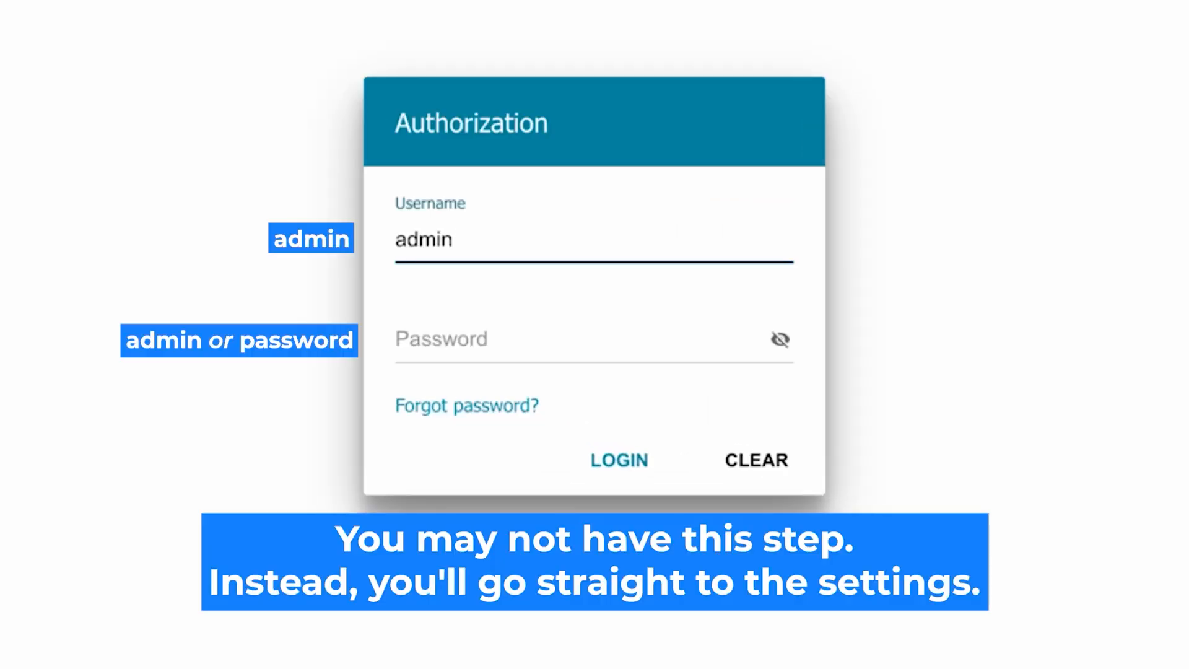
left_click(456, 339)
type("adssword")
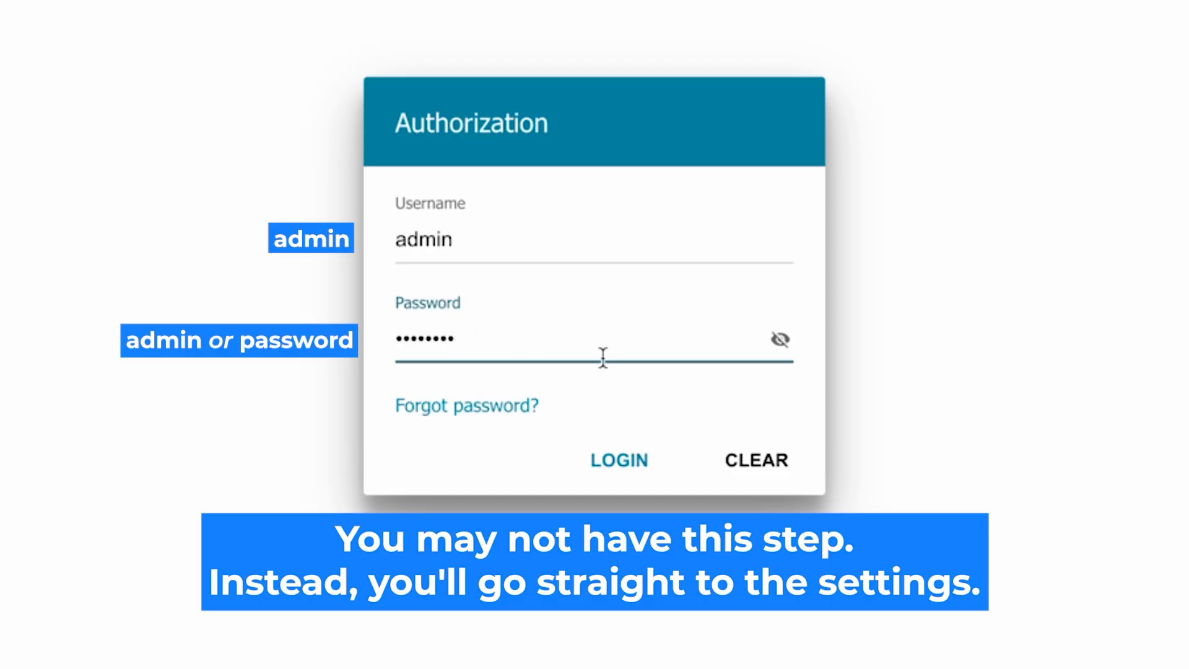
left_click(780, 340)
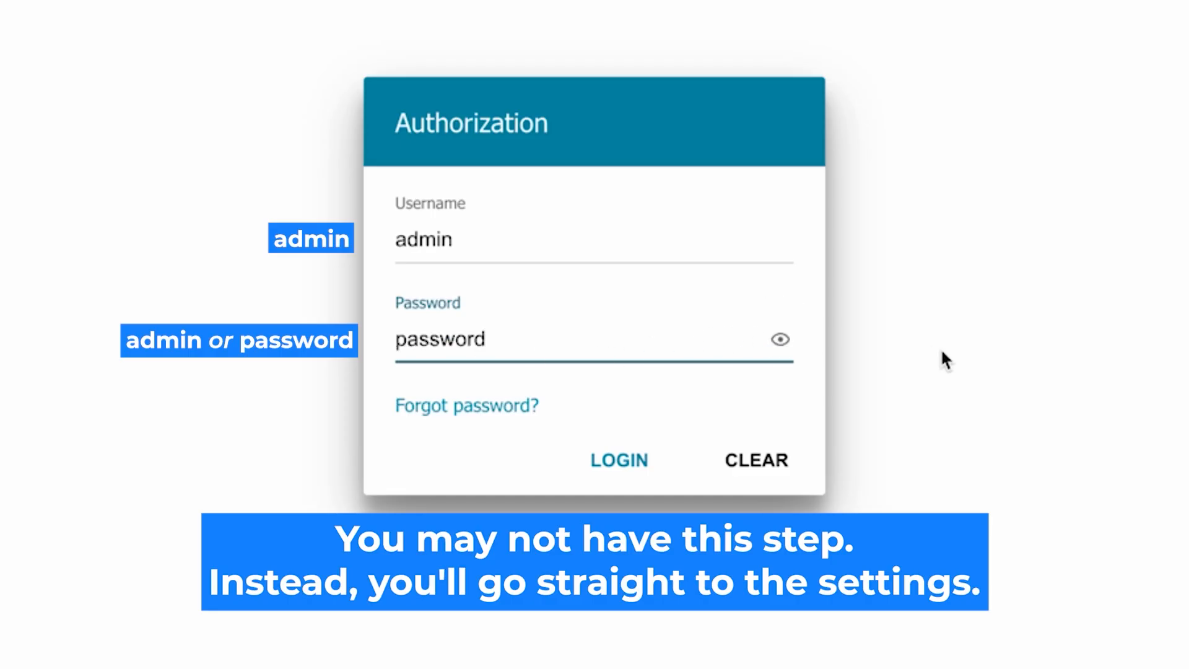
left_click(612, 457)
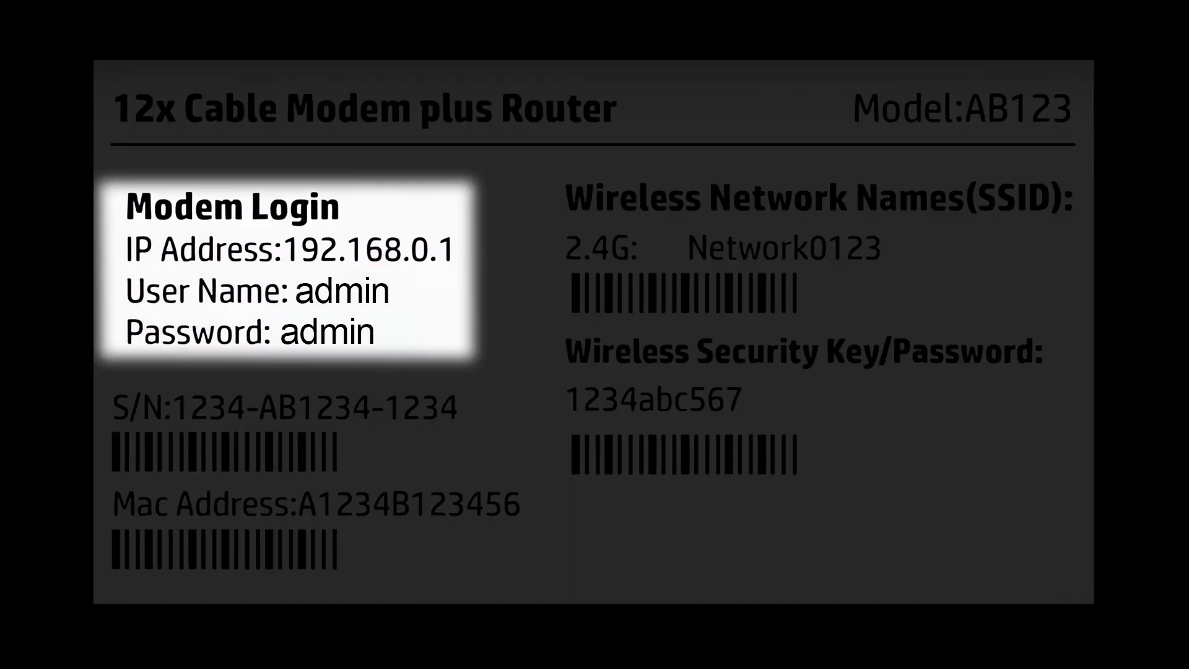
Re-enter the router's login password for the admin account, reveal it to check it, and submit the login again.
left_click(779, 341)
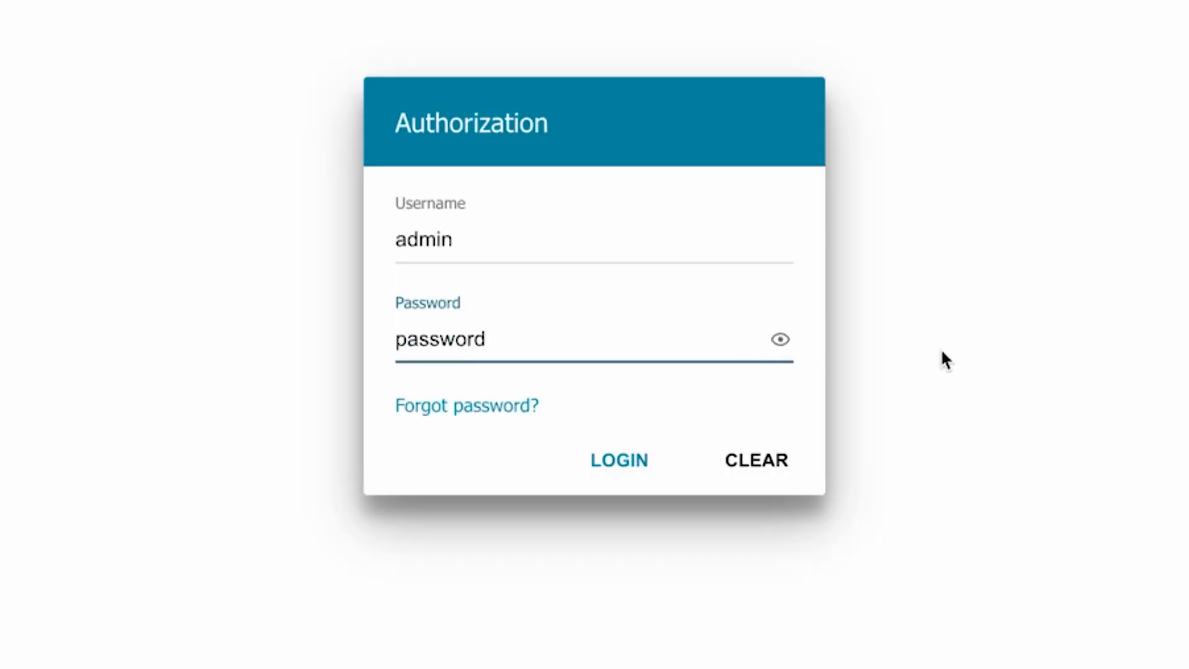
left_click(600, 459)
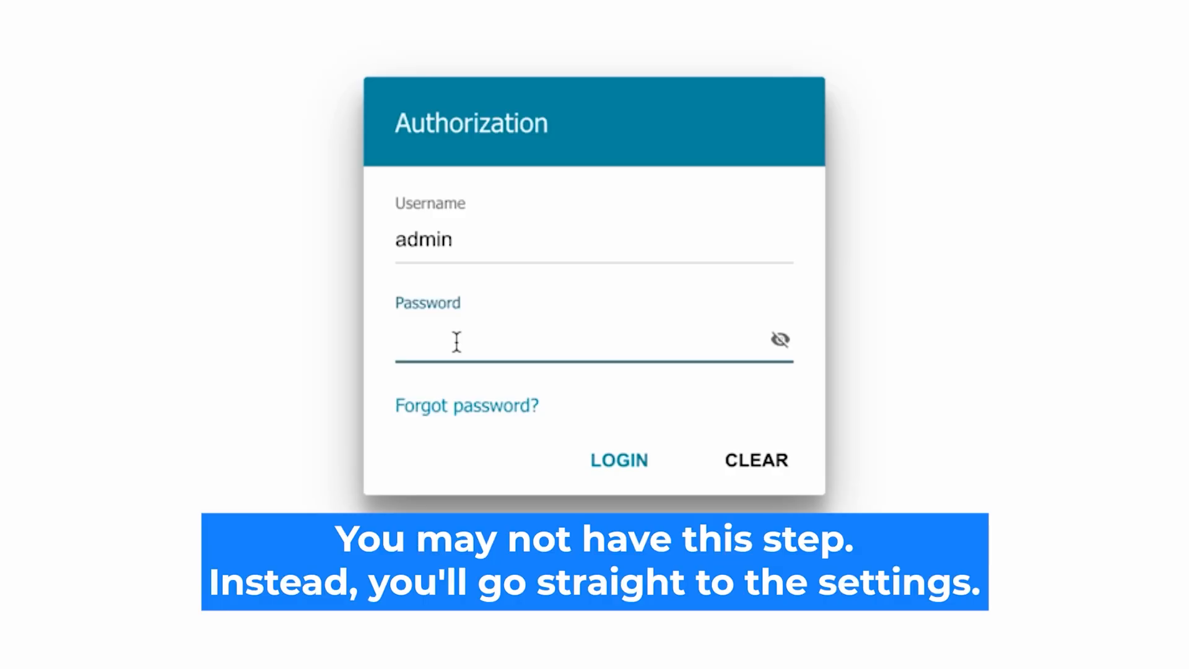
type("•••••••")
type("d")
left_click(780, 340)
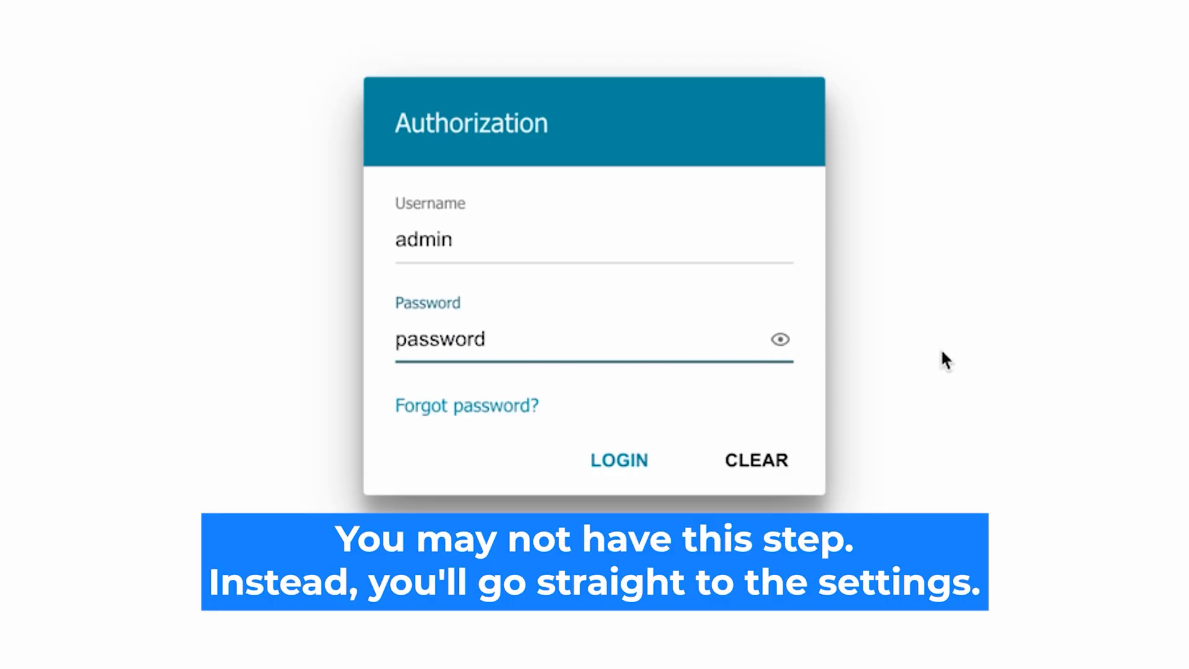
left_click(596, 459)
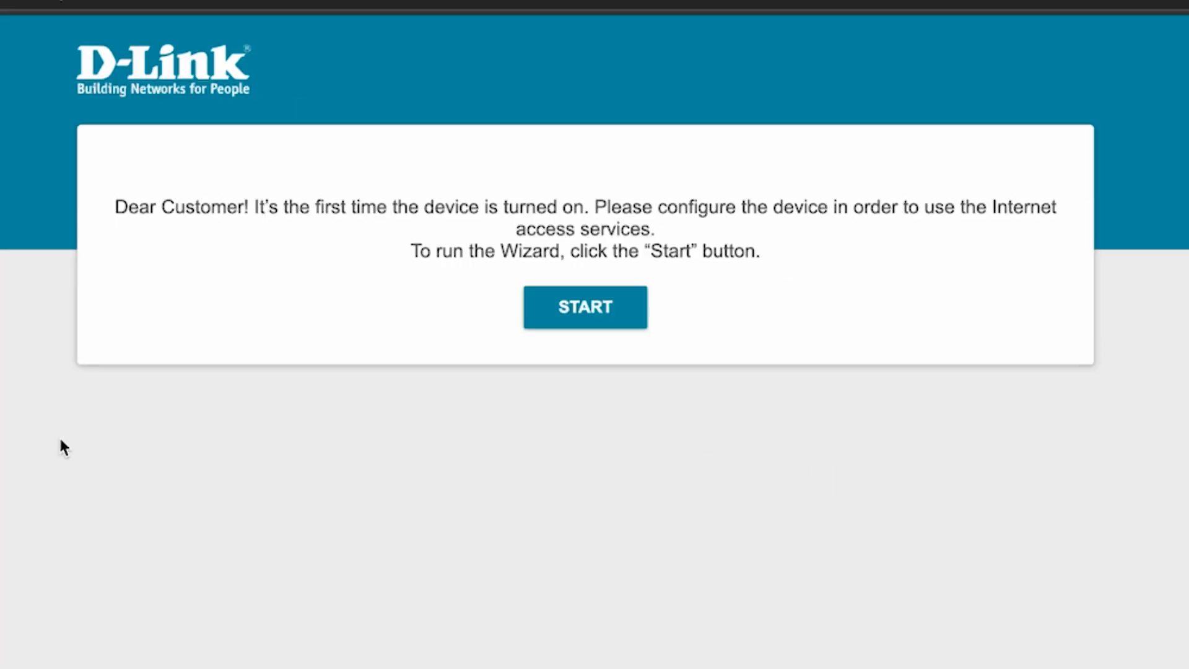
Start the first-time setup wizard, accept English as the language, and continue configuration with the wizard.
left_click(599, 322)
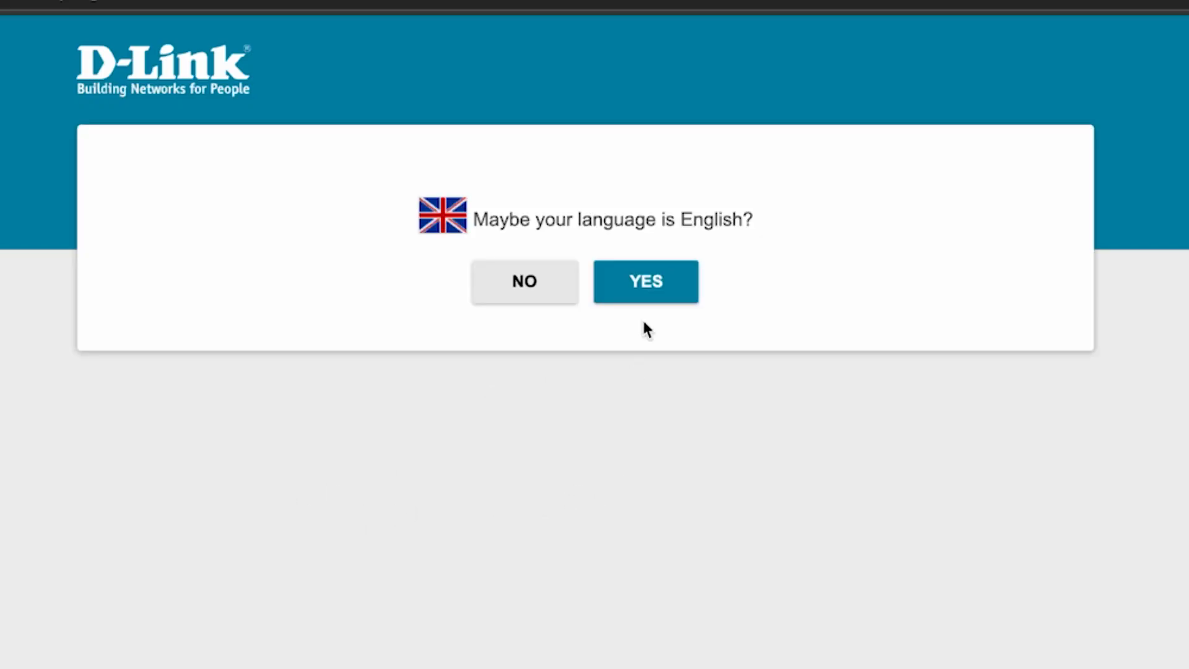
left_click(670, 288)
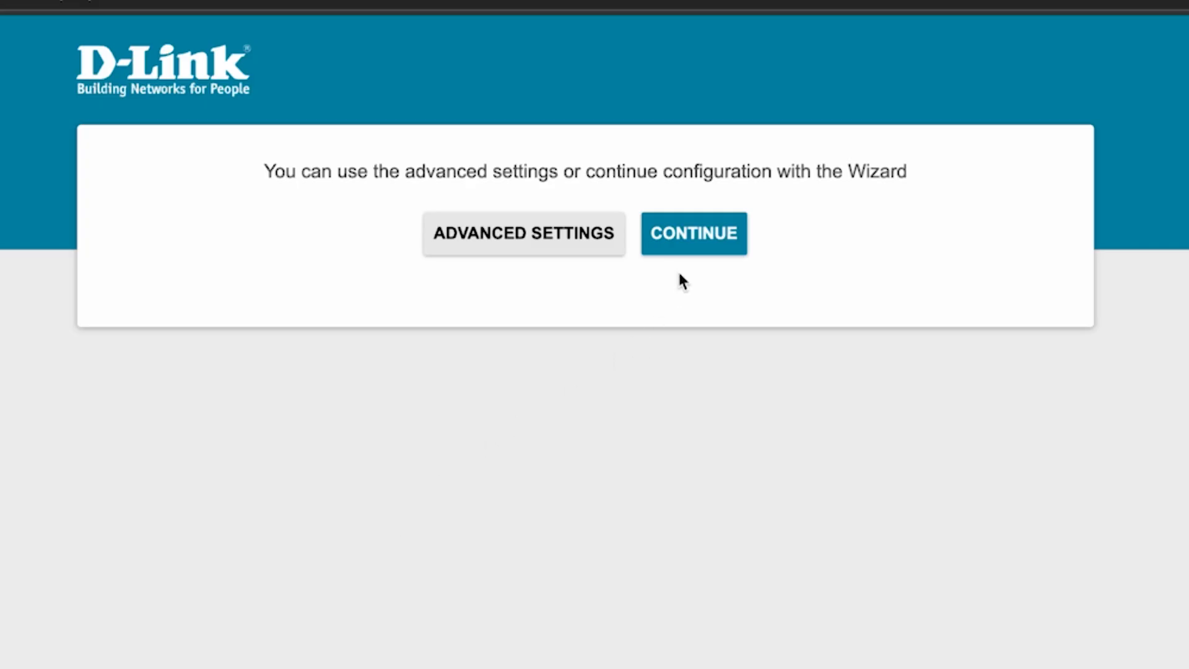
left_click(700, 244)
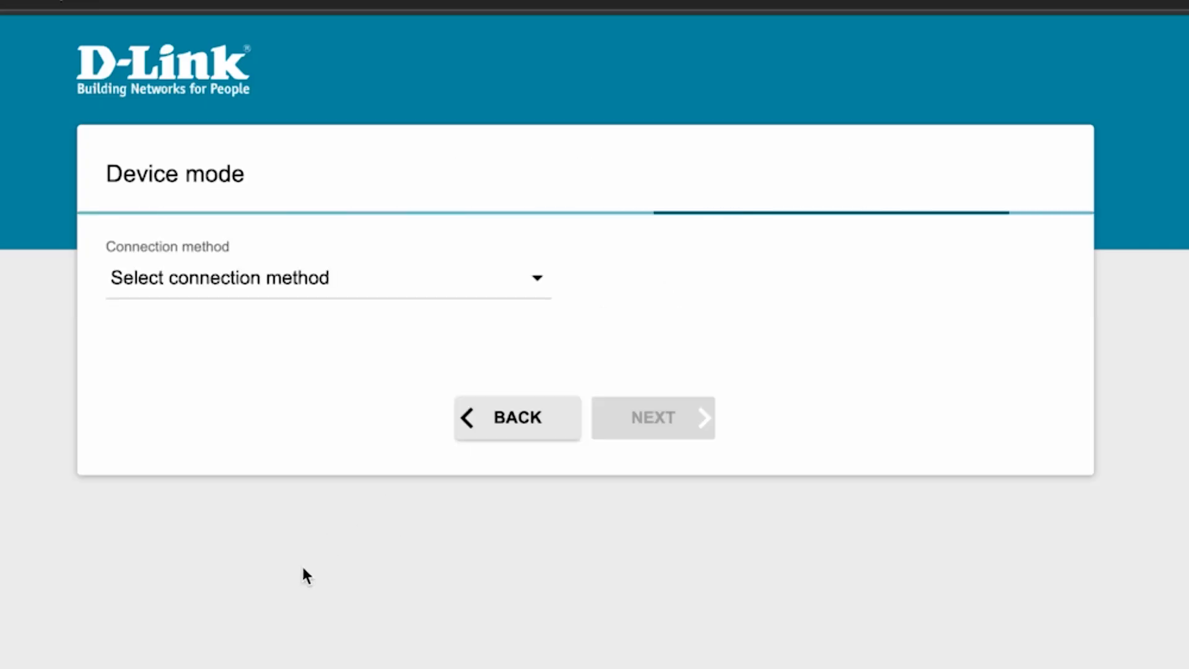
Set the device mode to a wired connection with the Router work mode and proceed.
left_click(472, 302)
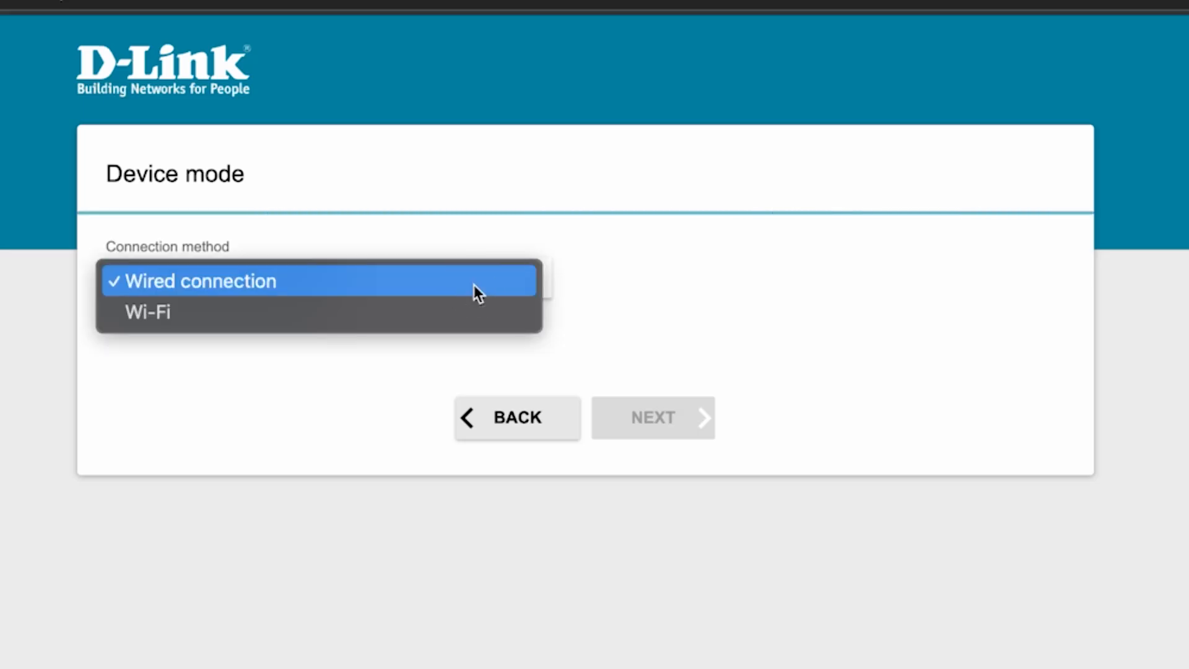
left_click(217, 281)
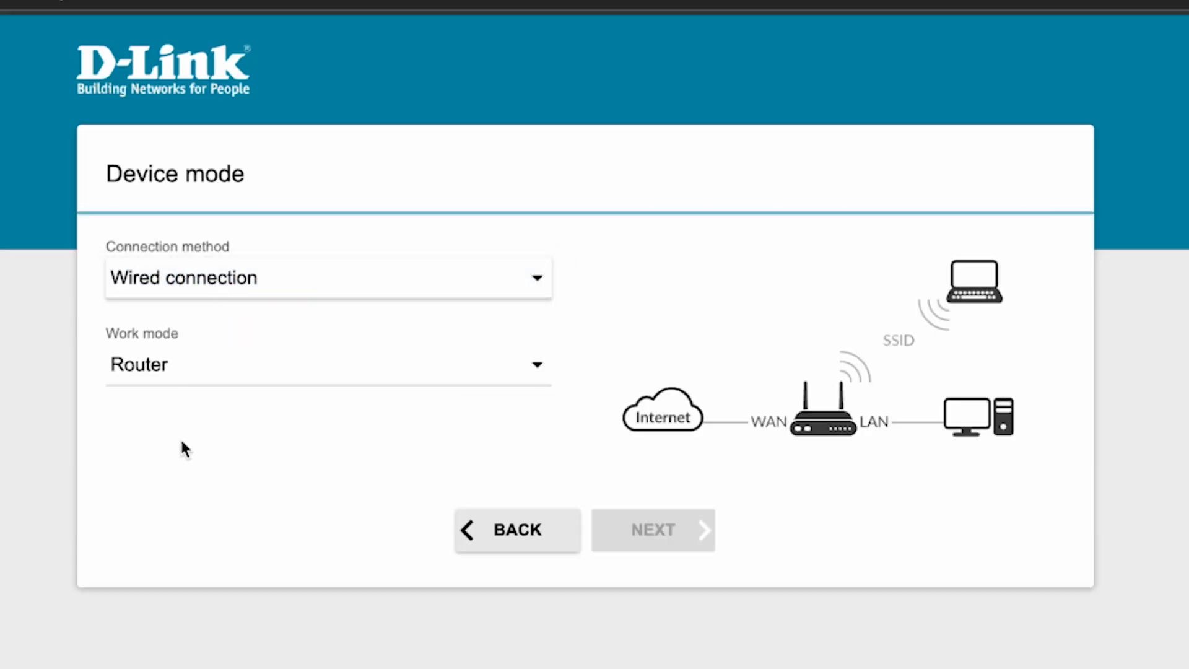
left_click(425, 363)
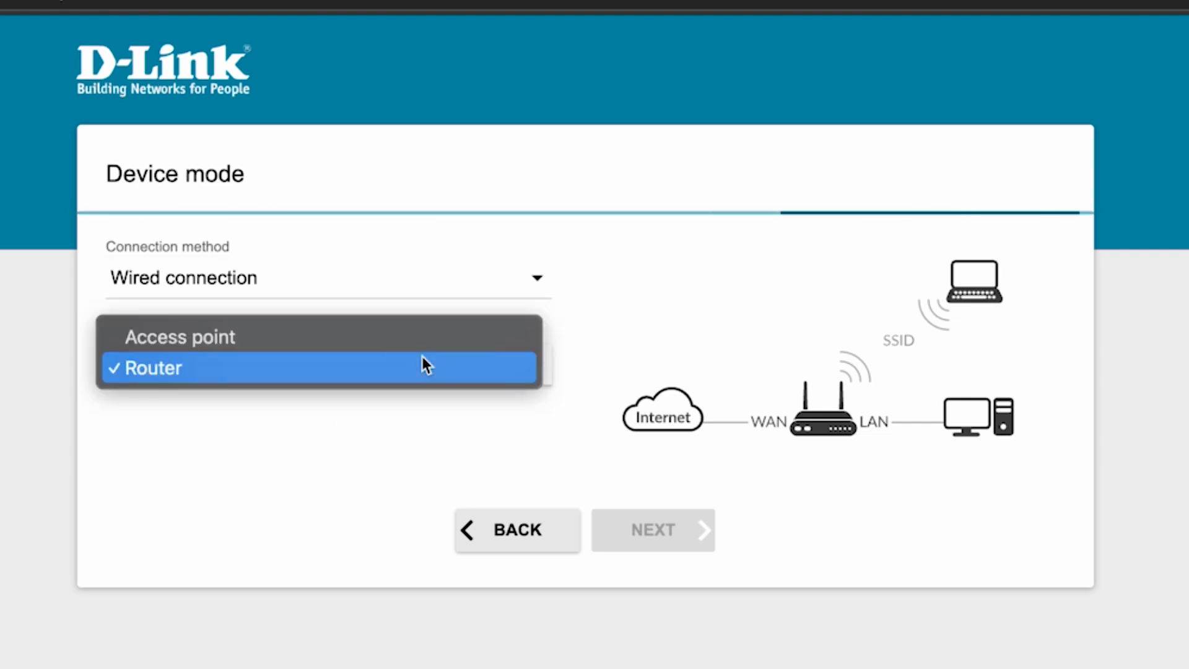
left_click(194, 373)
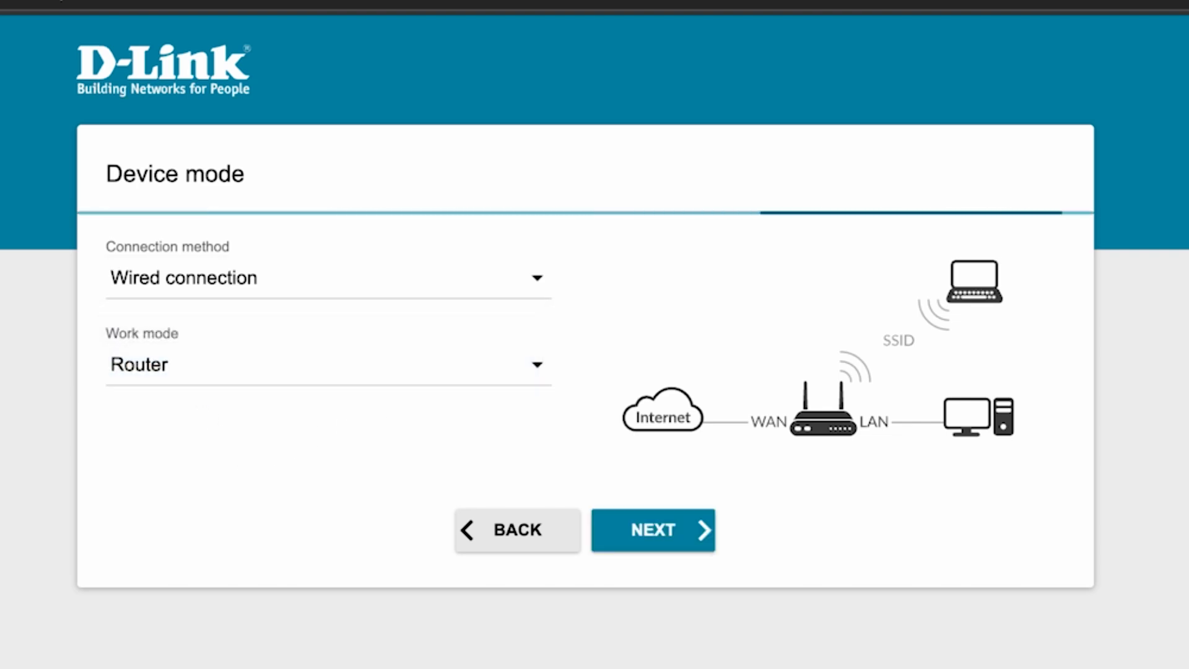
left_click(660, 527)
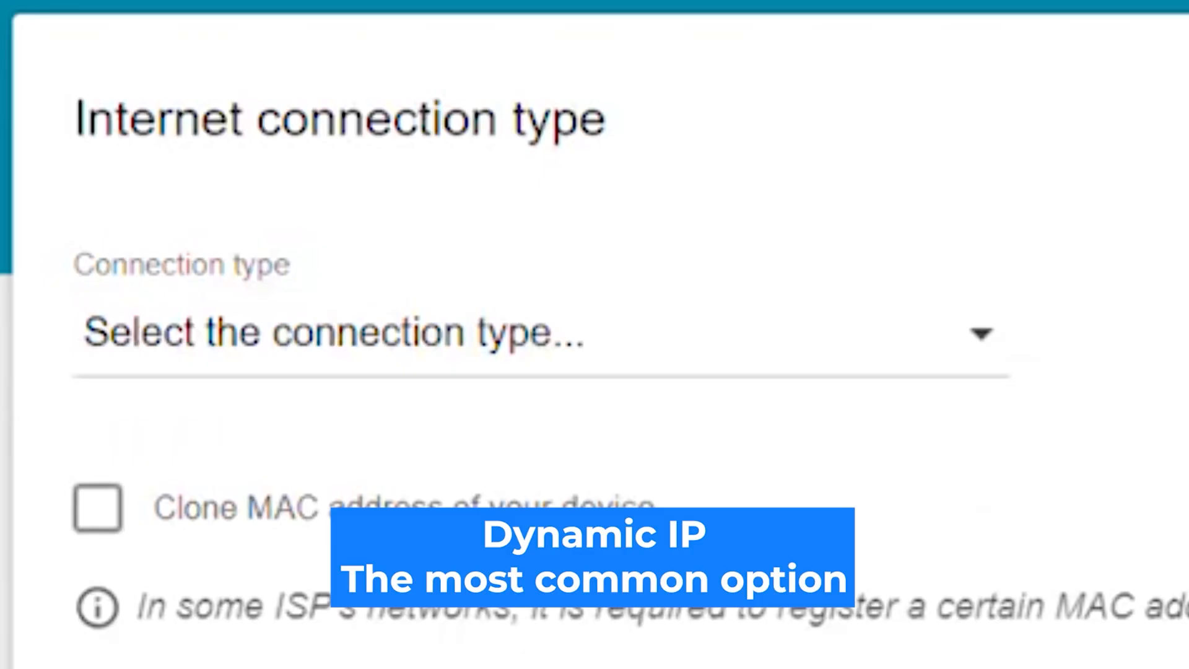
Choose Dynamic IPv4 as the Internet connection type and proceed, leaving MAC cloning and VLAN off.
left_click(859, 342)
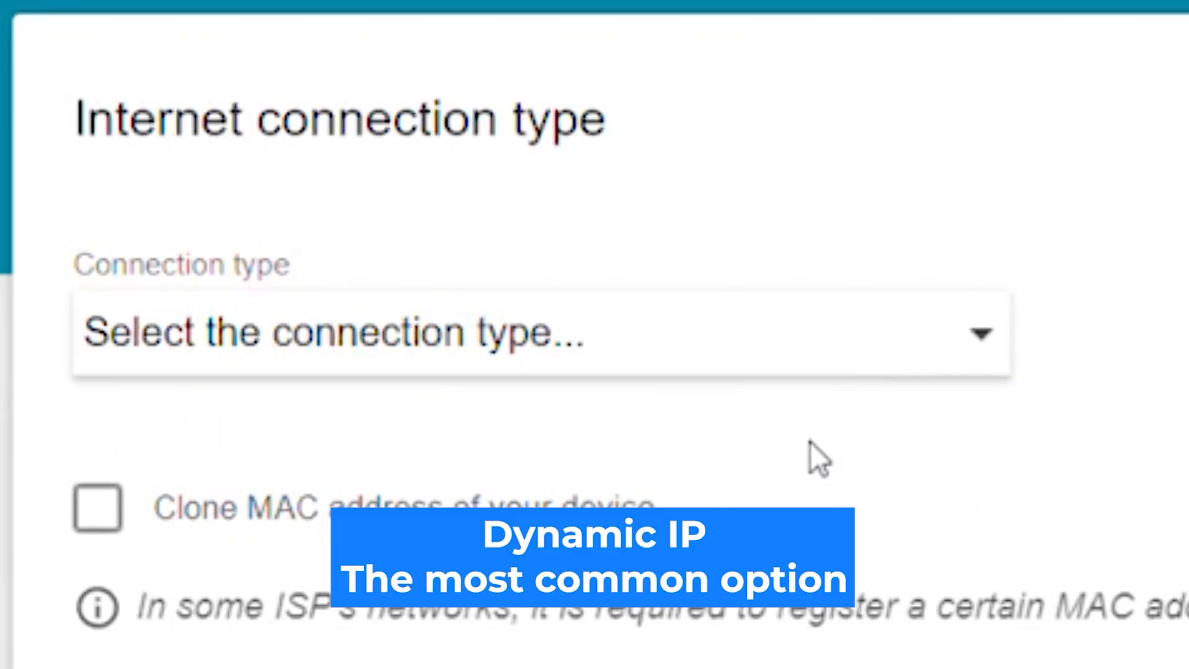
left_click(825, 415)
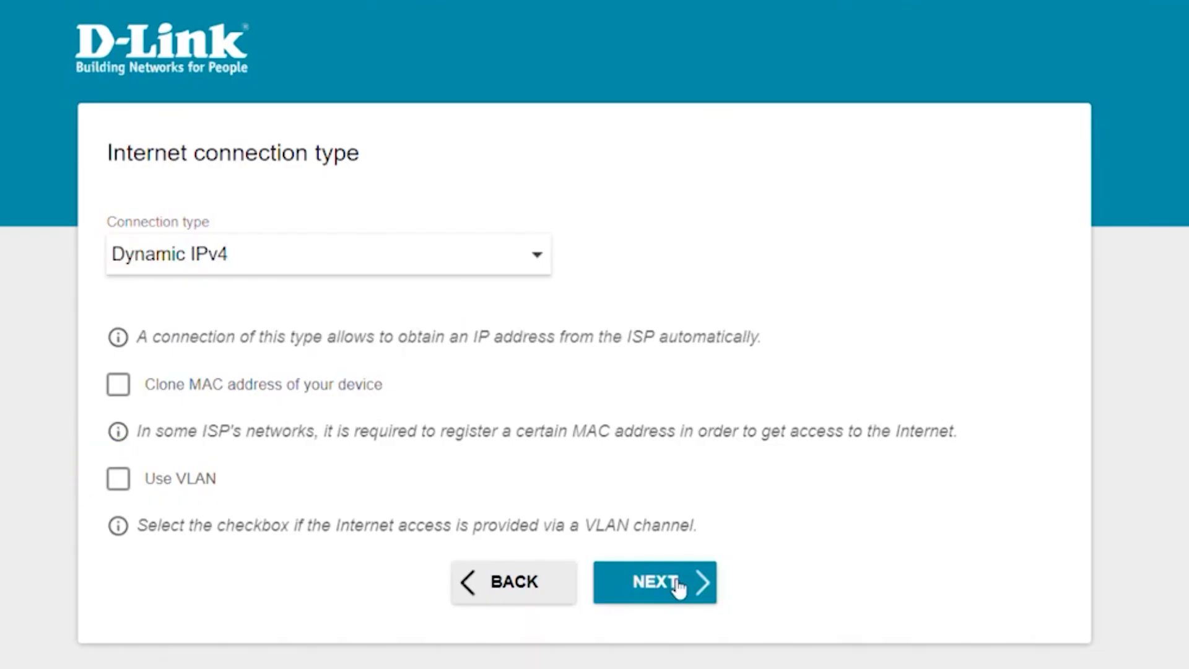
left_click(680, 587)
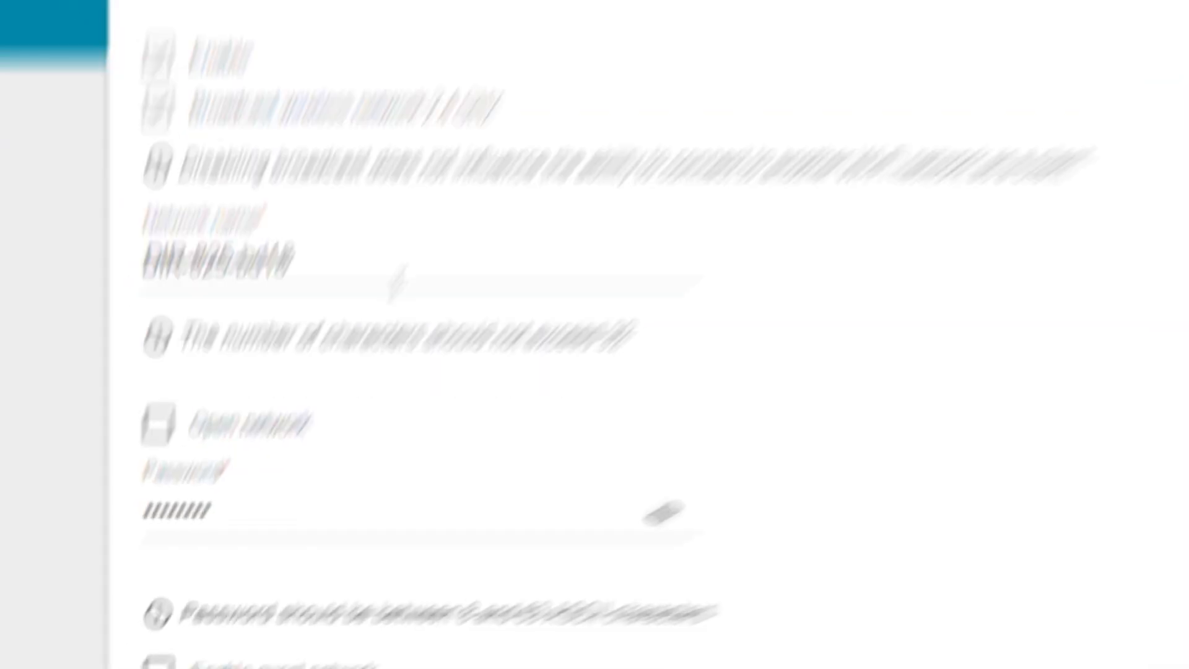
Rename the 2.4 GHz wireless network as "Change your Network Name".
left_click_drag(309, 404, 101, 388)
key("BackSpace")
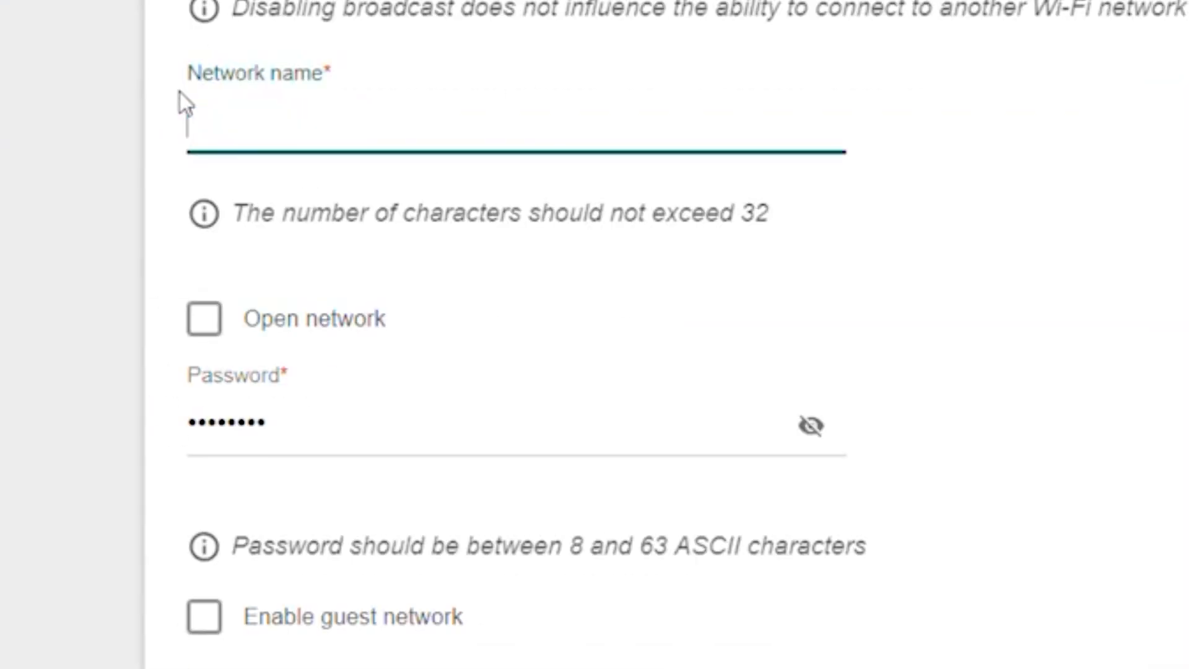
type("Change ")
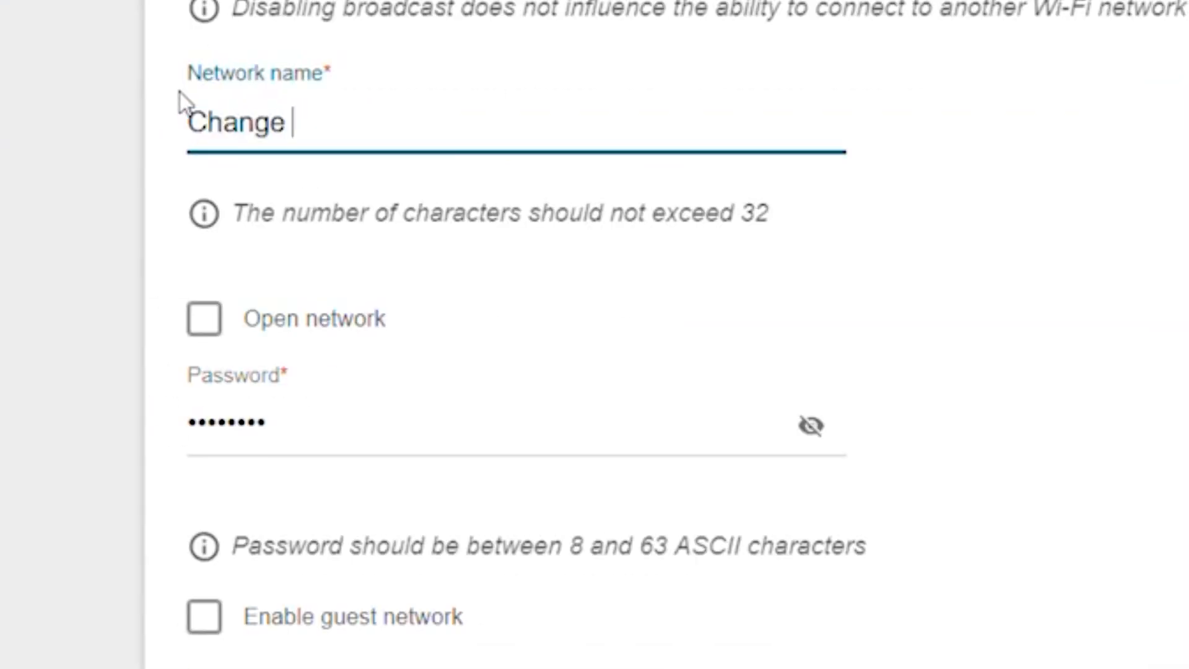
type("your Network Name")
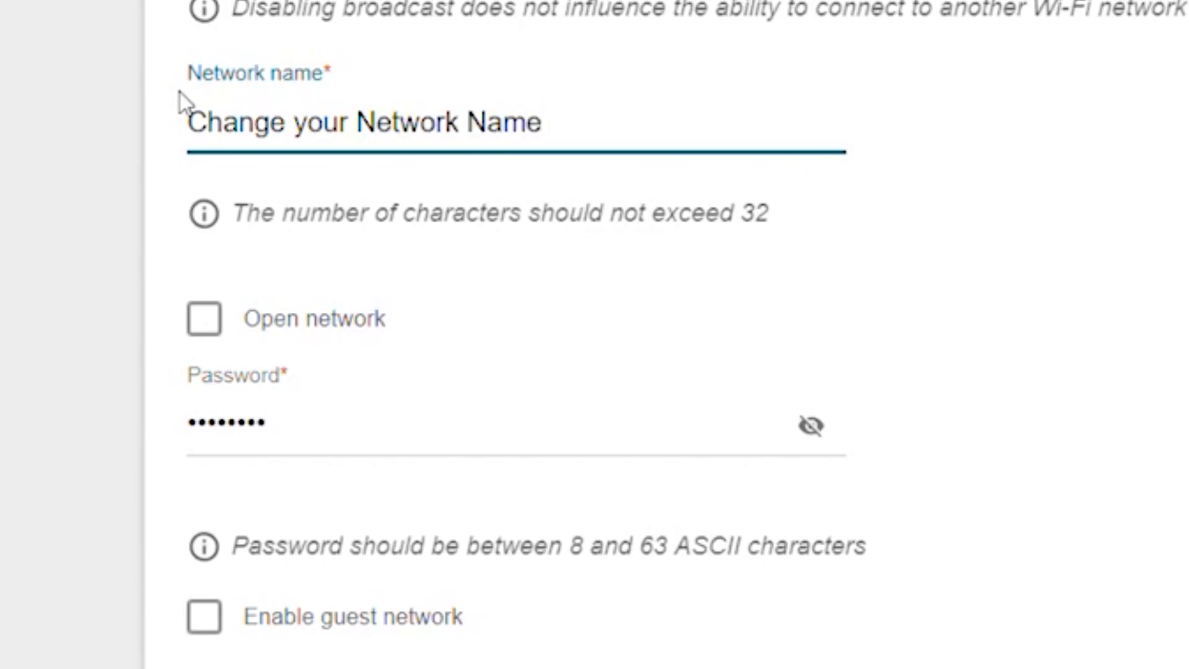
Replace the 2.4 GHz wireless network's password with a new one, check it in plain text, and proceed.
left_click_drag(321, 456, 12, 376)
key("BackSpace")
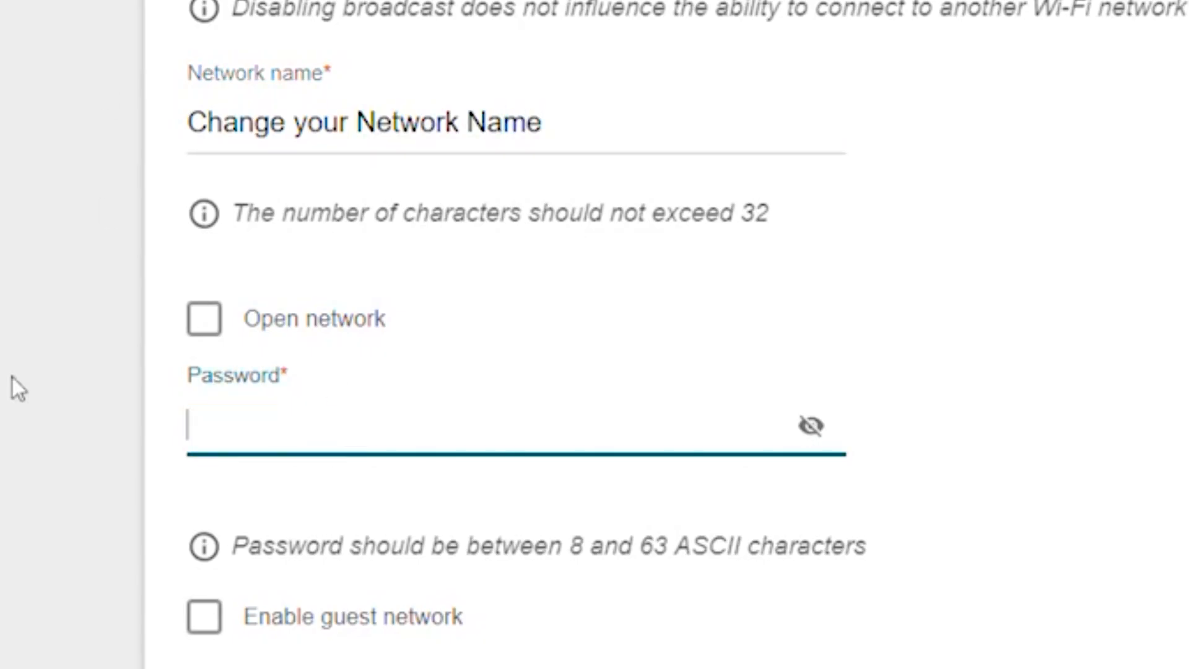
type("••••••••••••••••")
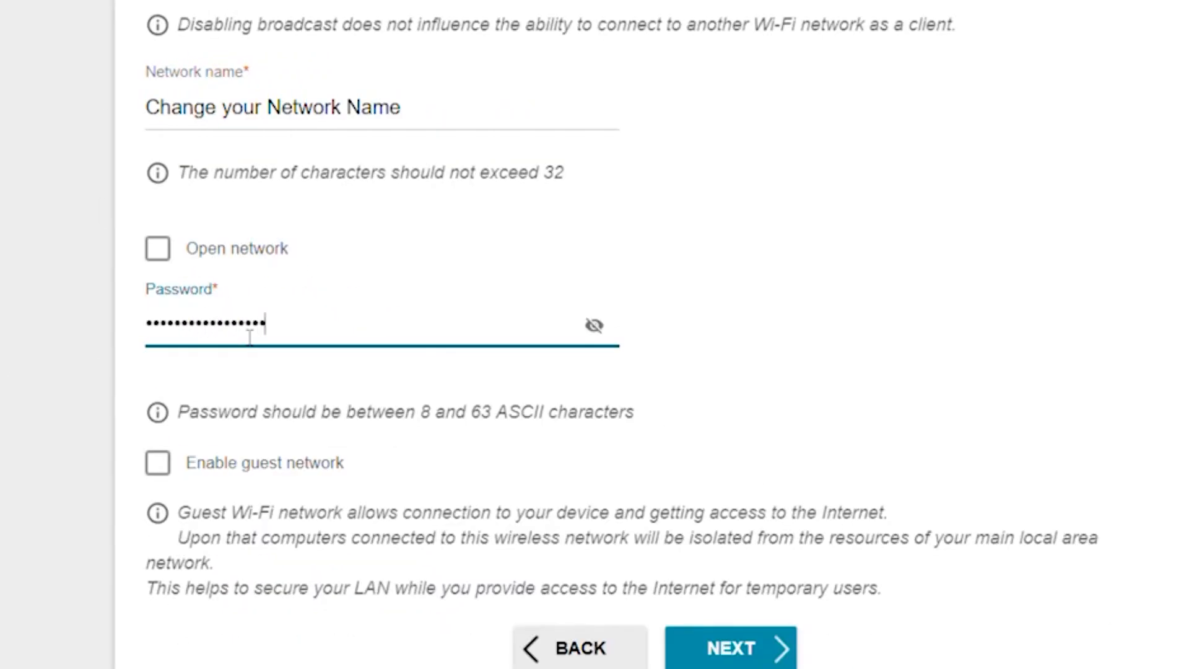
type("ord")
left_click(596, 328)
left_click(595, 328)
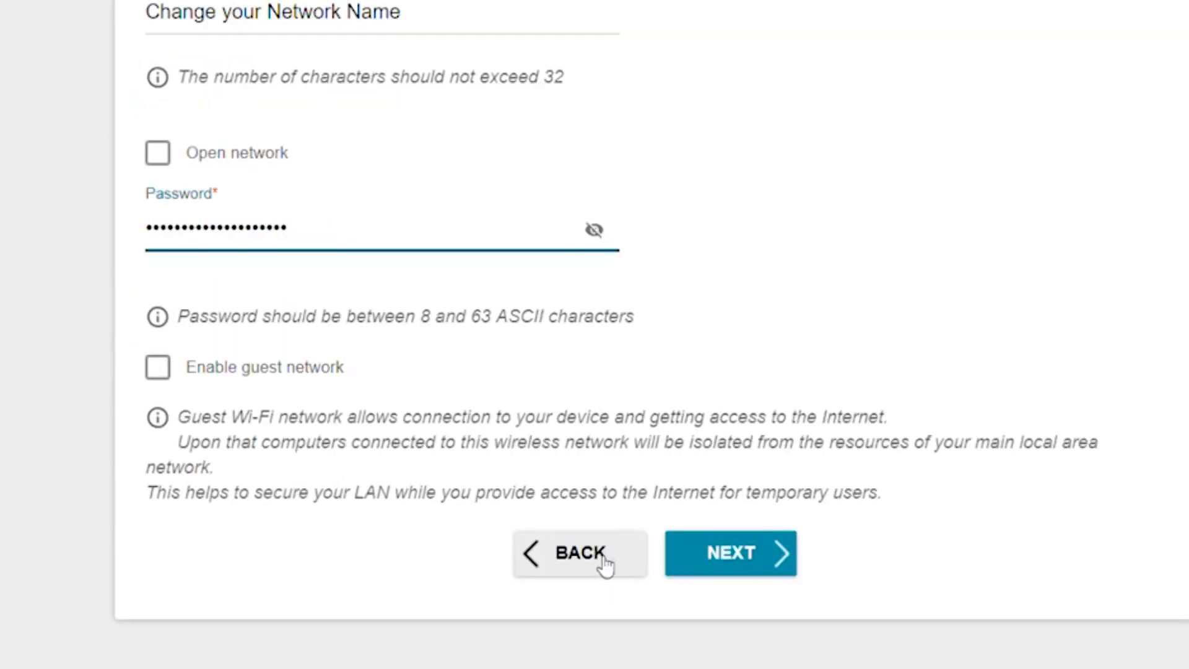
left_click(764, 568)
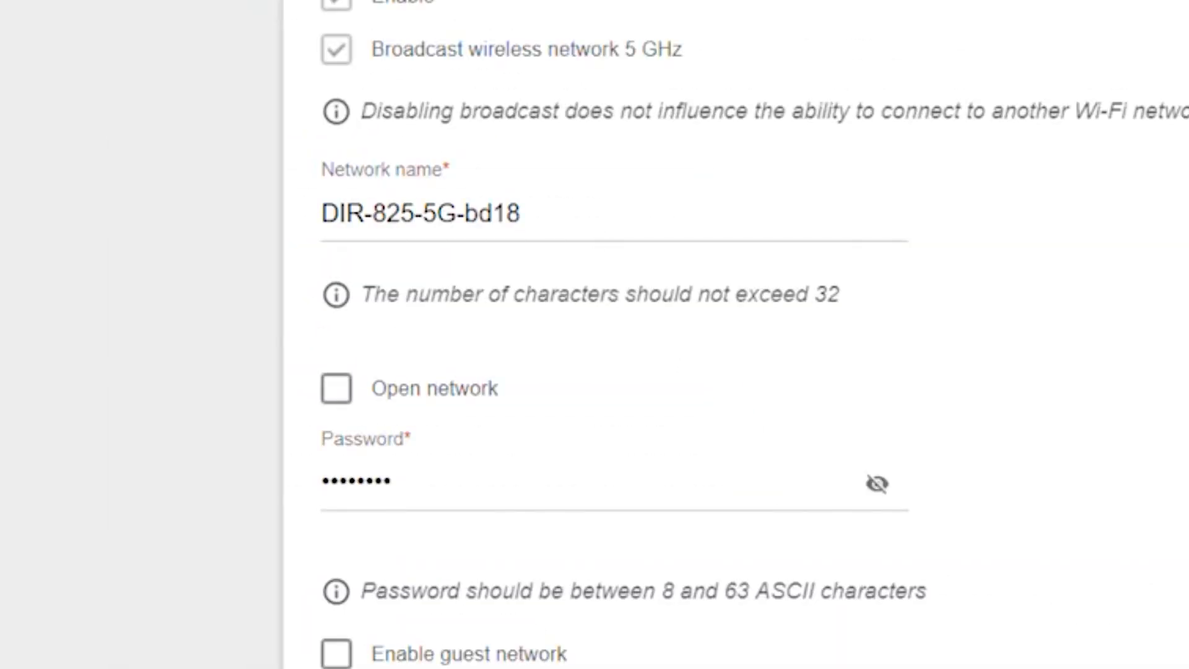
Rename the 5 GHz wireless network as "Change your Network Name".
triple_click(345, 214)
type("Che")
key("BackSpace")
type("ange your Network Name")
Replace the 5 GHz wireless network's password with a new one, check it in plain text, and proceed.
key("Tab")
key("BackSpace")
type("********************")
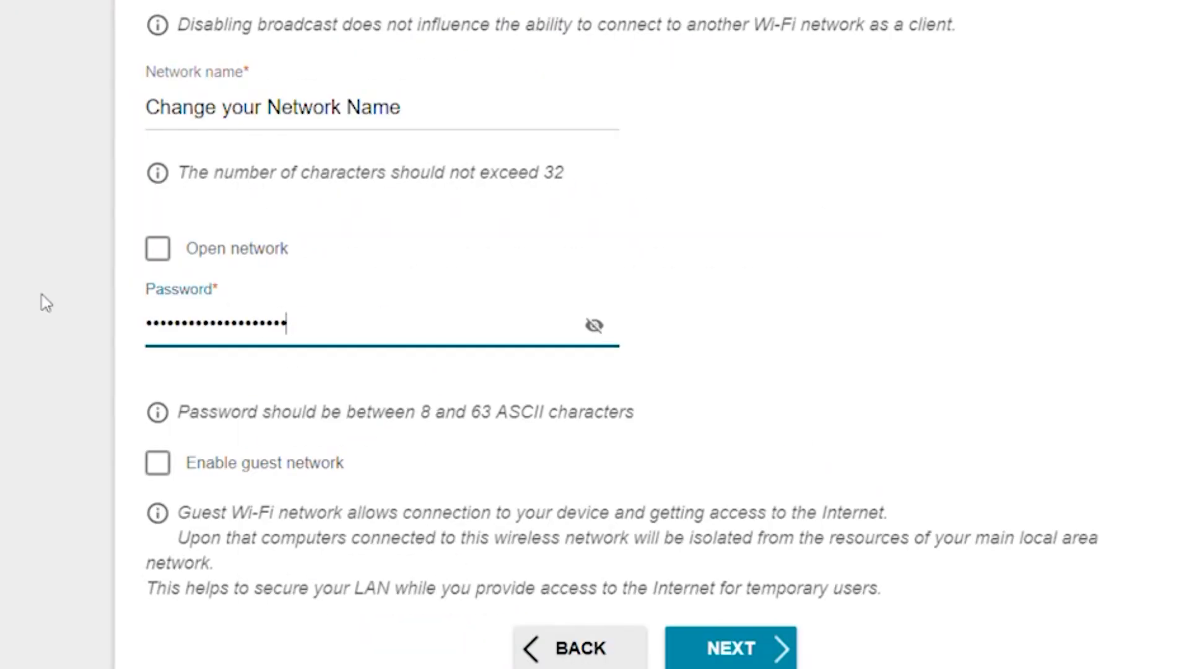
left_click(600, 328)
left_click(599, 328)
left_click(747, 647)
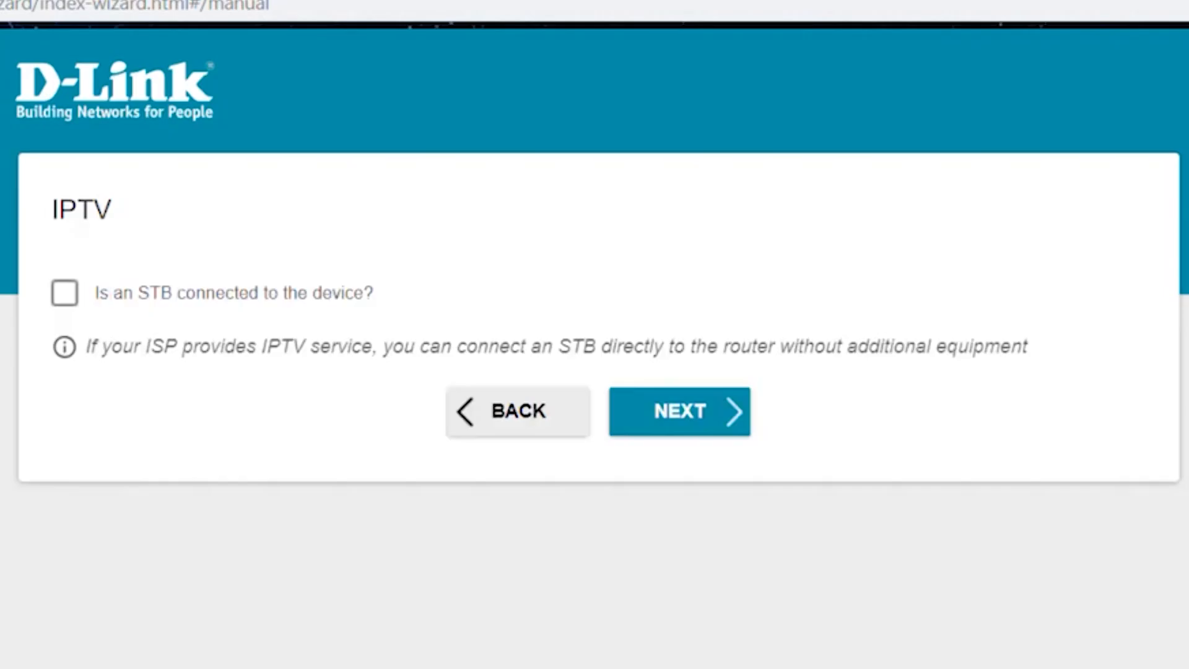
Skip the IPTV set-top box option and enter a new web-based interface password, checking it in plain text.
left_click(667, 428)
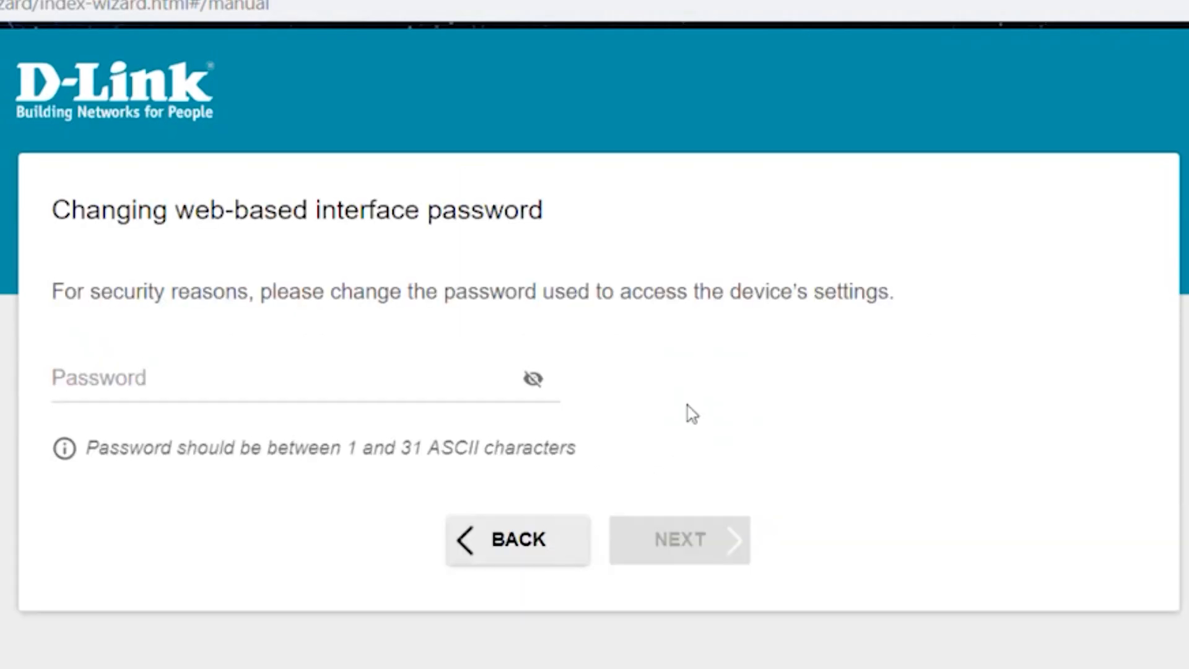
left_click(205, 385)
type("admin1")
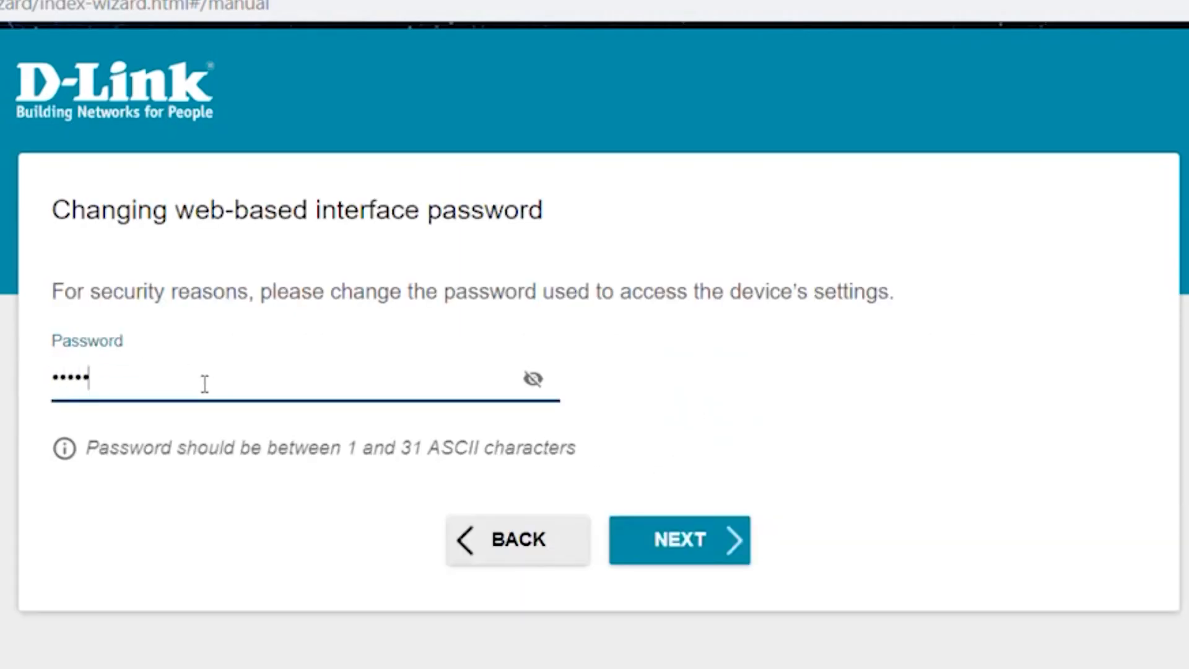
left_click(534, 379)
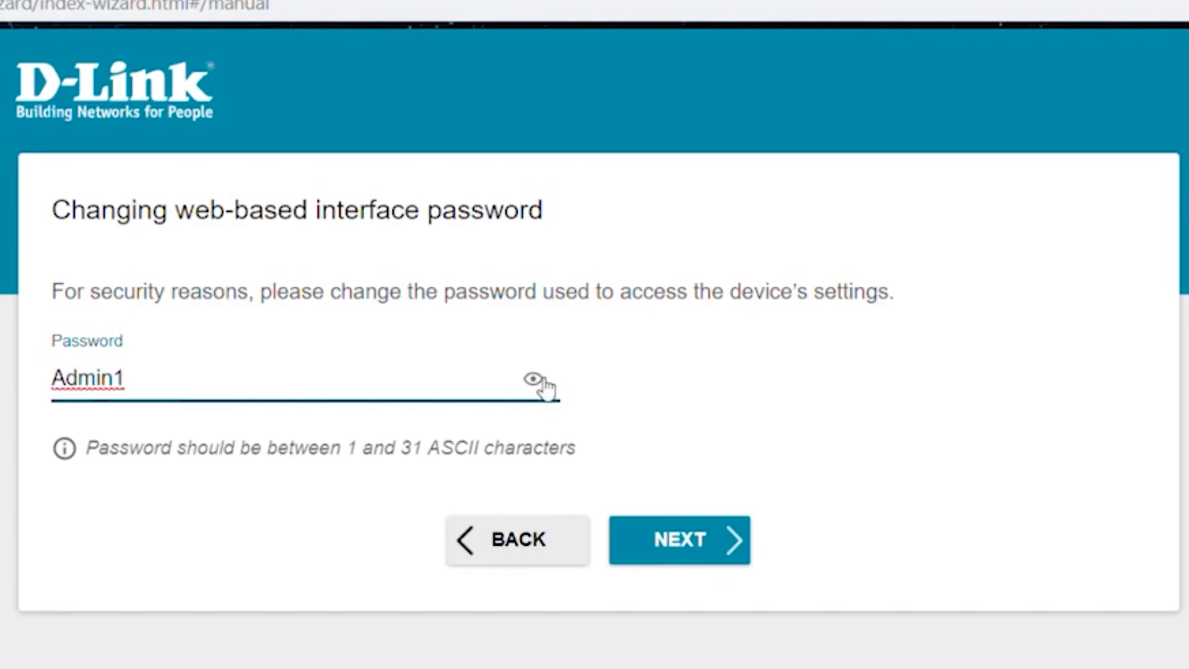
left_click(537, 379)
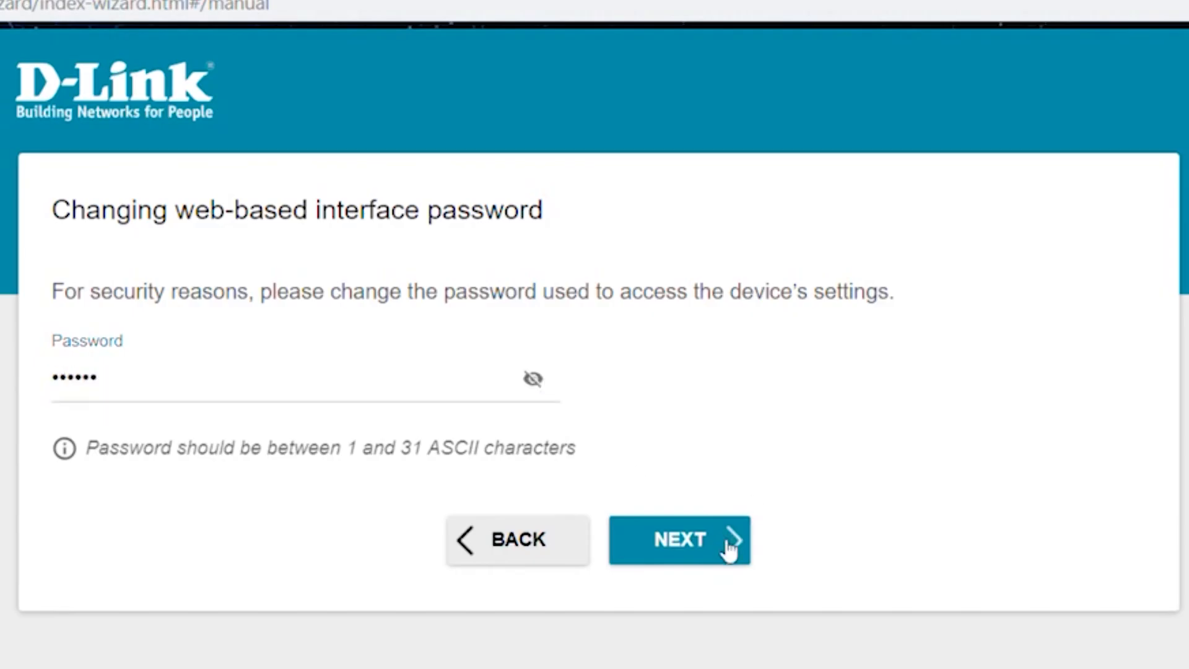
Proceed past the web-based interface password page, review the configuration summary, and apply the router settings.
left_click(730, 544)
scroll(675, 365, "down", 2)
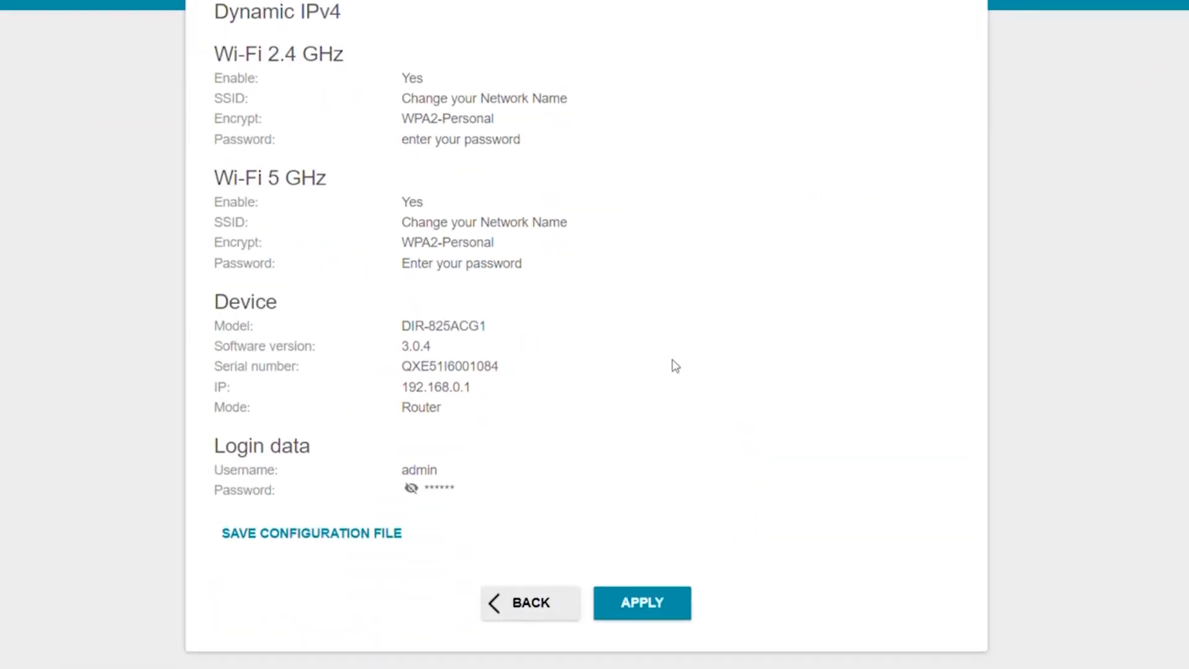
left_click(641, 613)
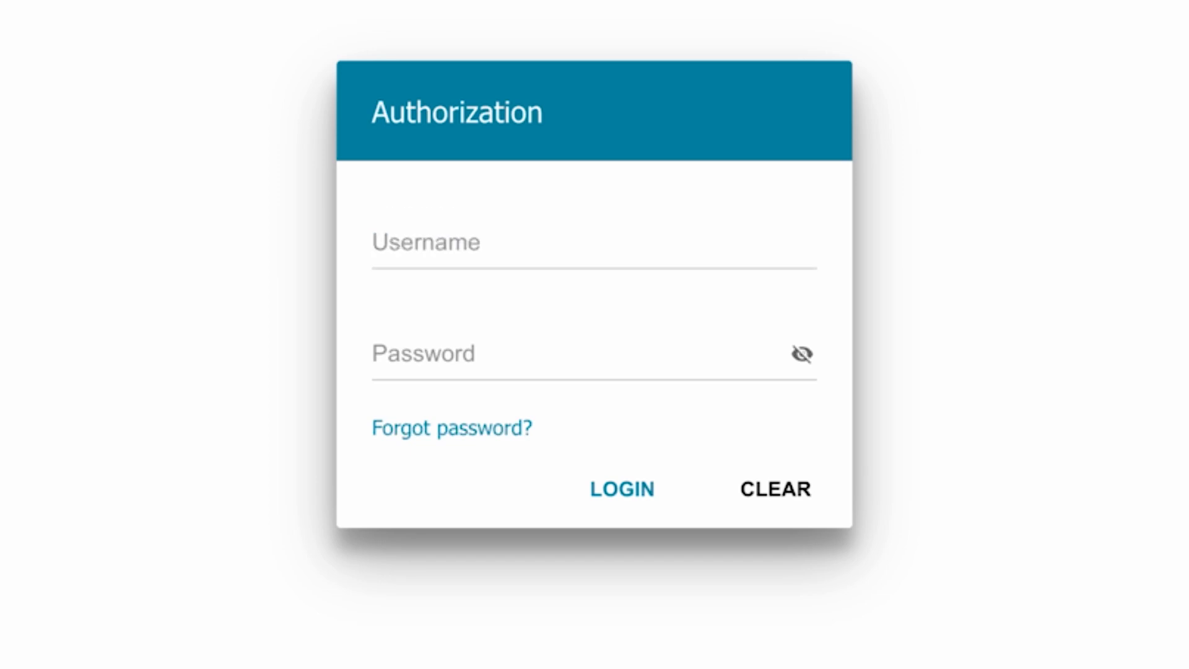
Log in to the router's web interface with the username admin and the account password.
left_click(540, 235)
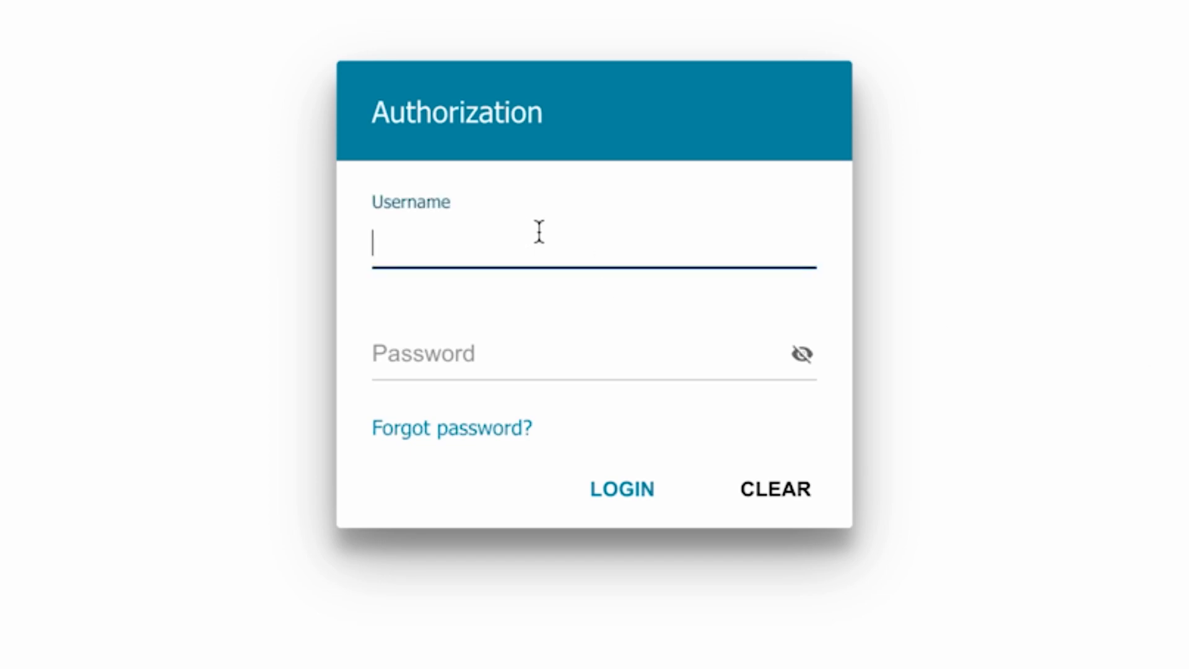
type("admin")
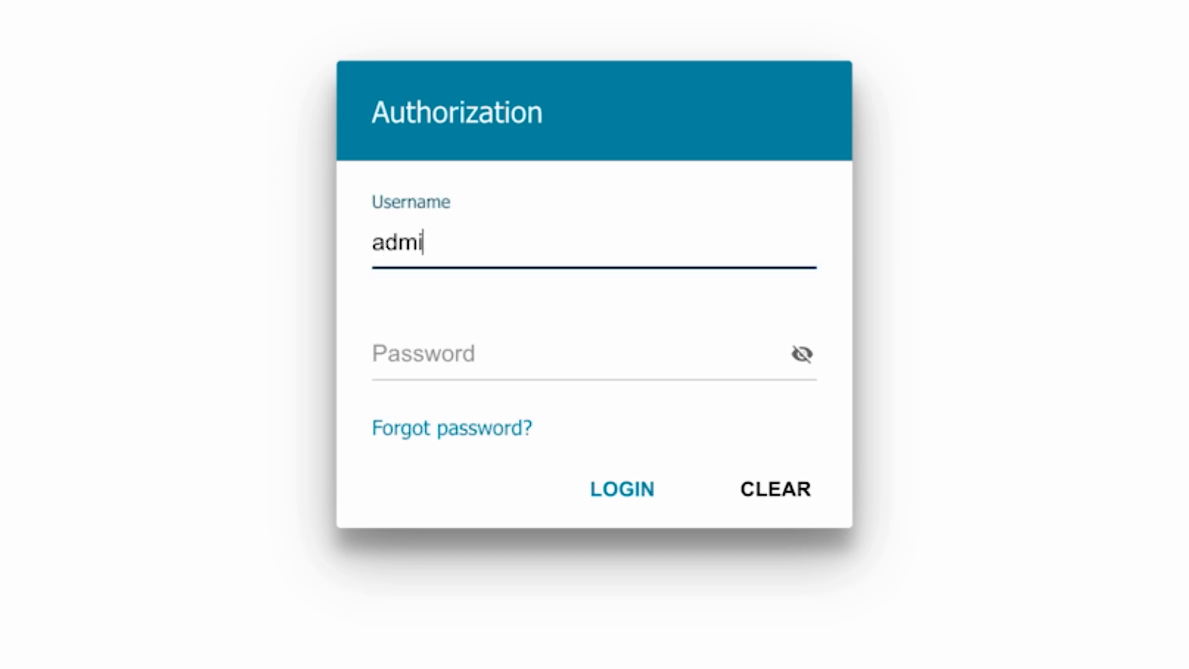
left_click(448, 350)
type("••••••••")
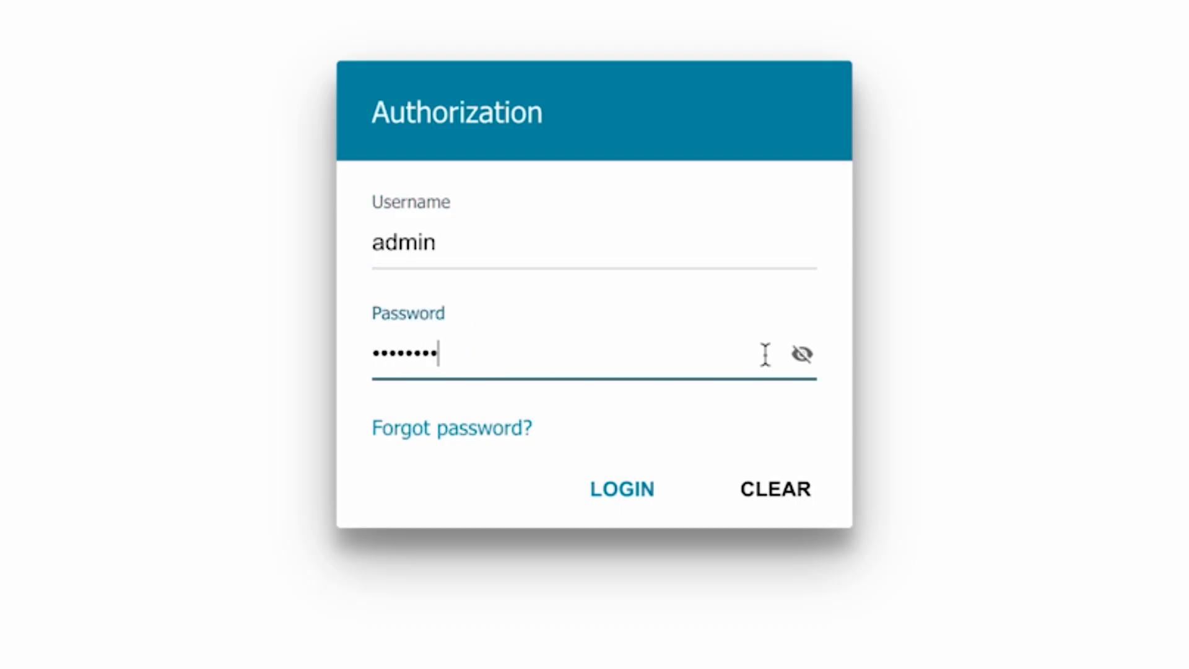
left_click(605, 489)
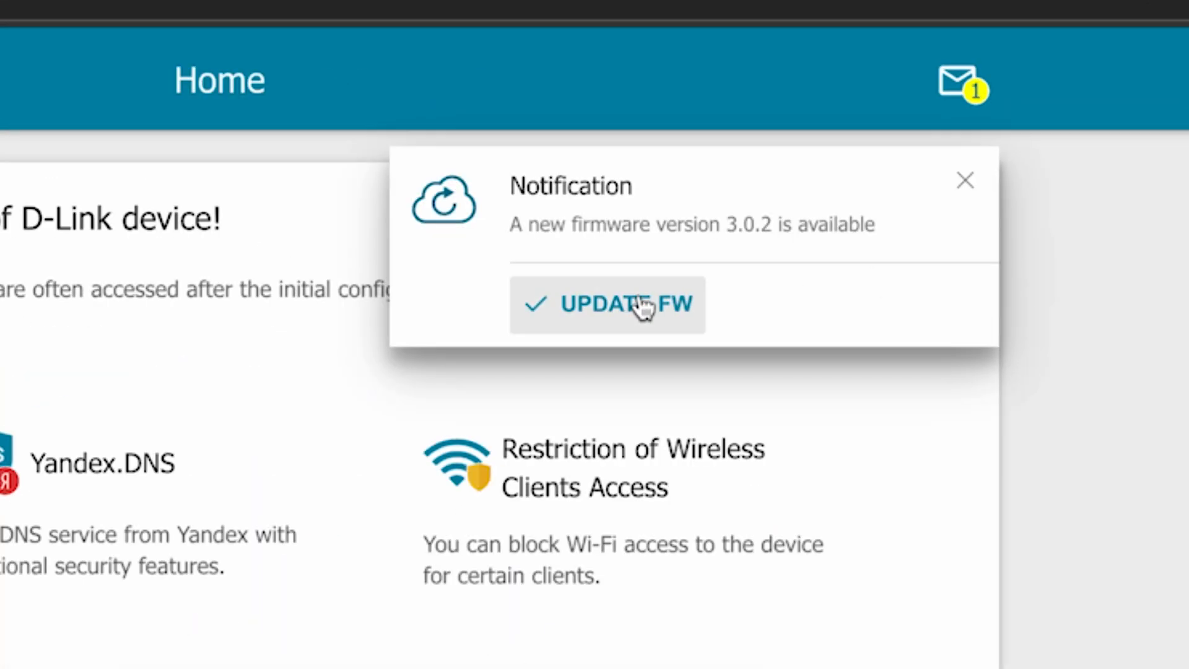
Dismiss the firmware pop-up, then start and confirm the update to firmware version 3.0.2 from the router's notifications.
left_click(962, 189)
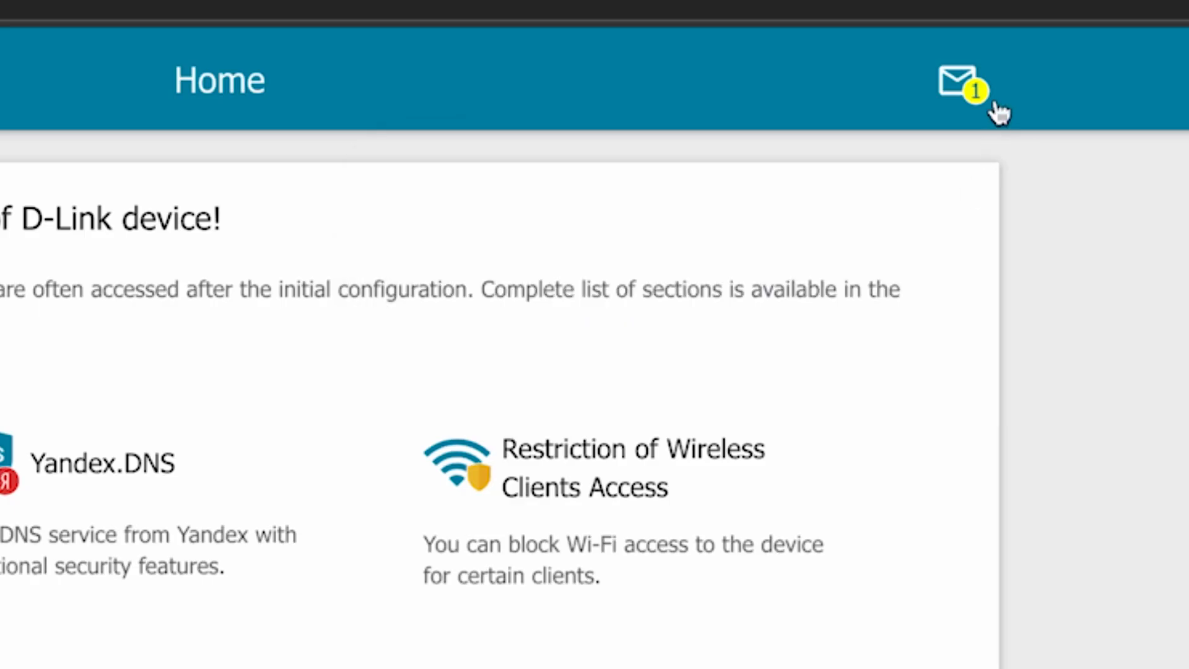
left_click(972, 87)
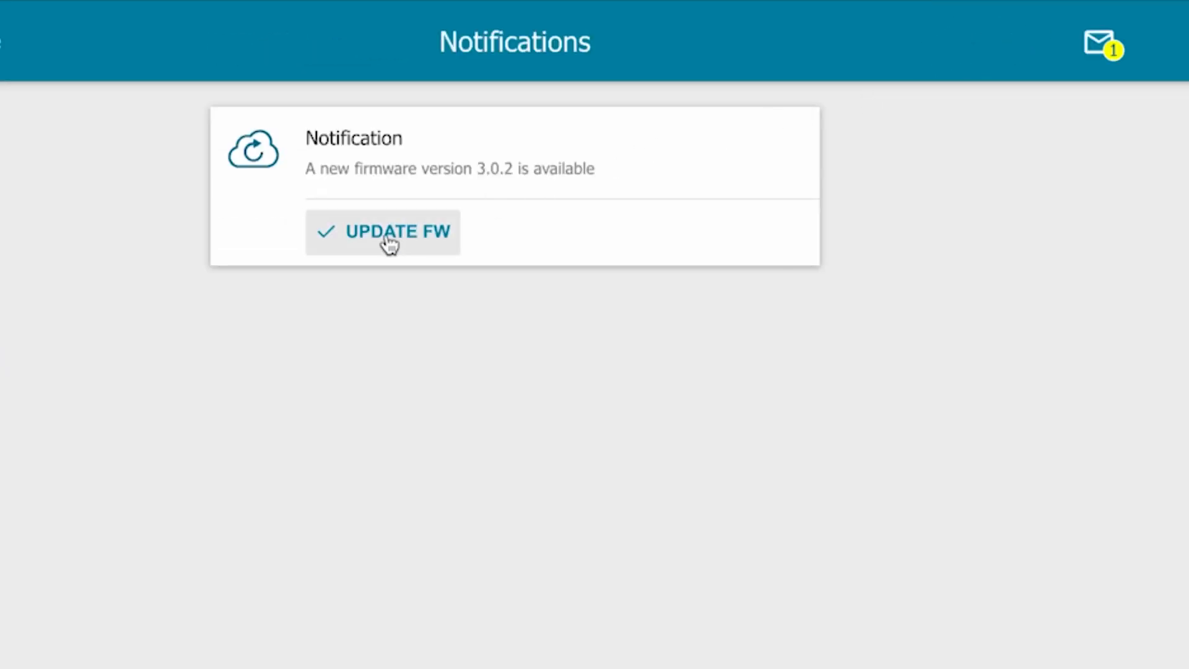
left_click(389, 244)
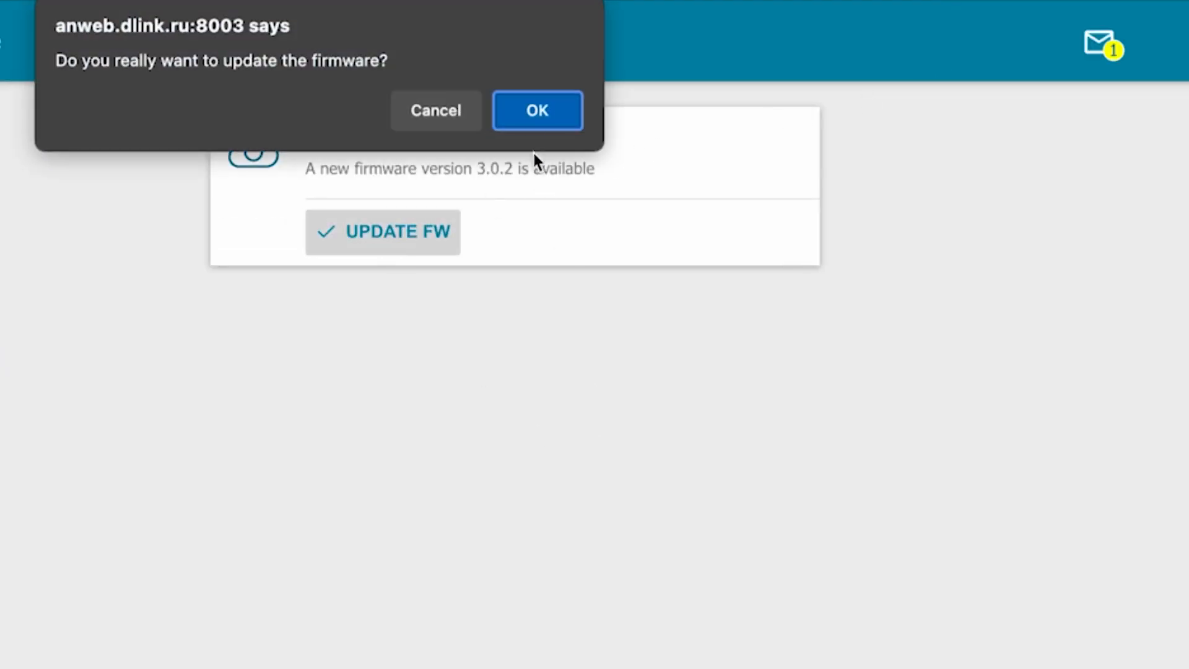
left_click(531, 116)
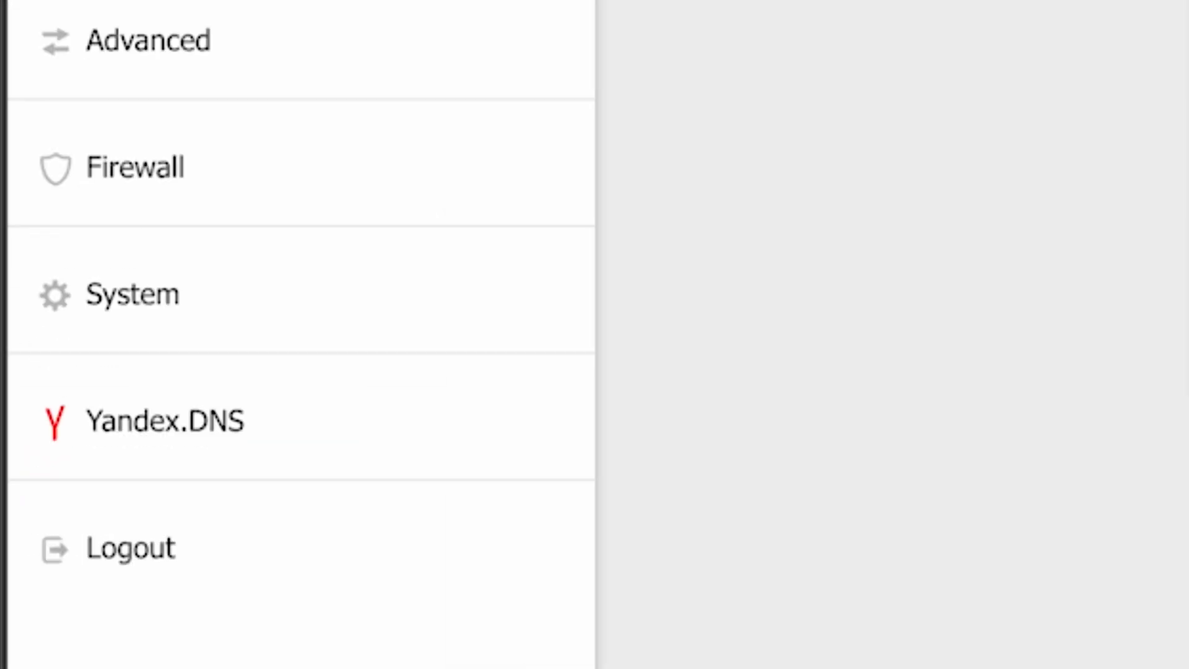
Reboot the router from its system configuration settings and accept the reboot confirmation.
left_click(99, 309)
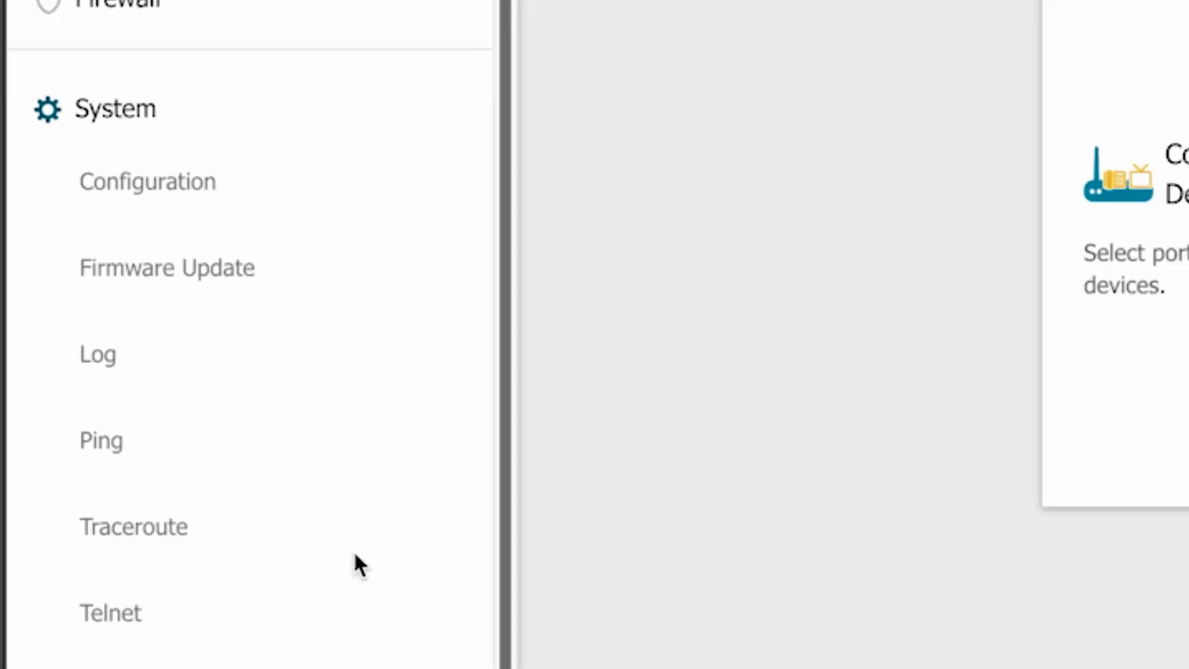
left_click(162, 188)
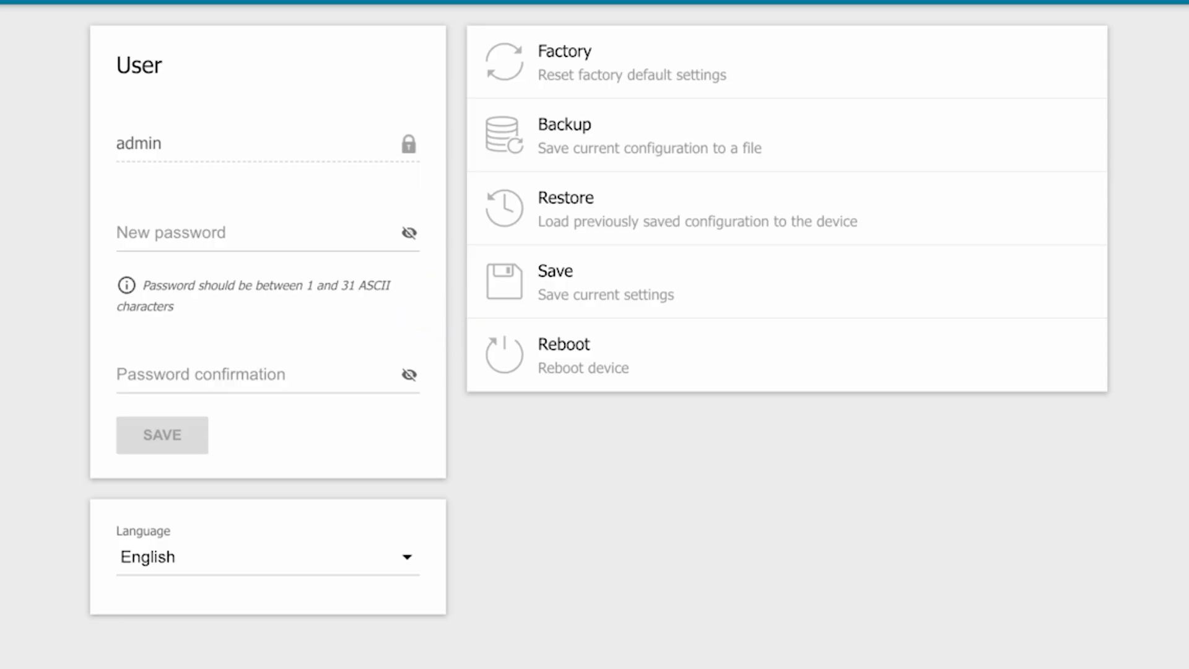
left_click(594, 368)
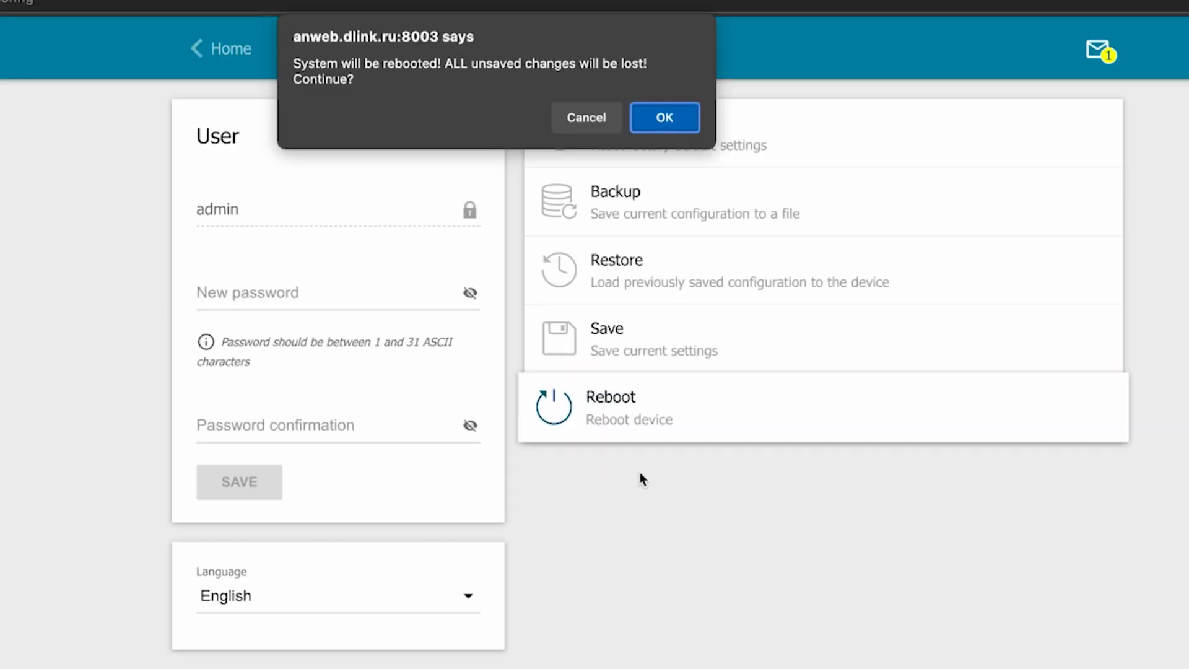
left_click(661, 118)
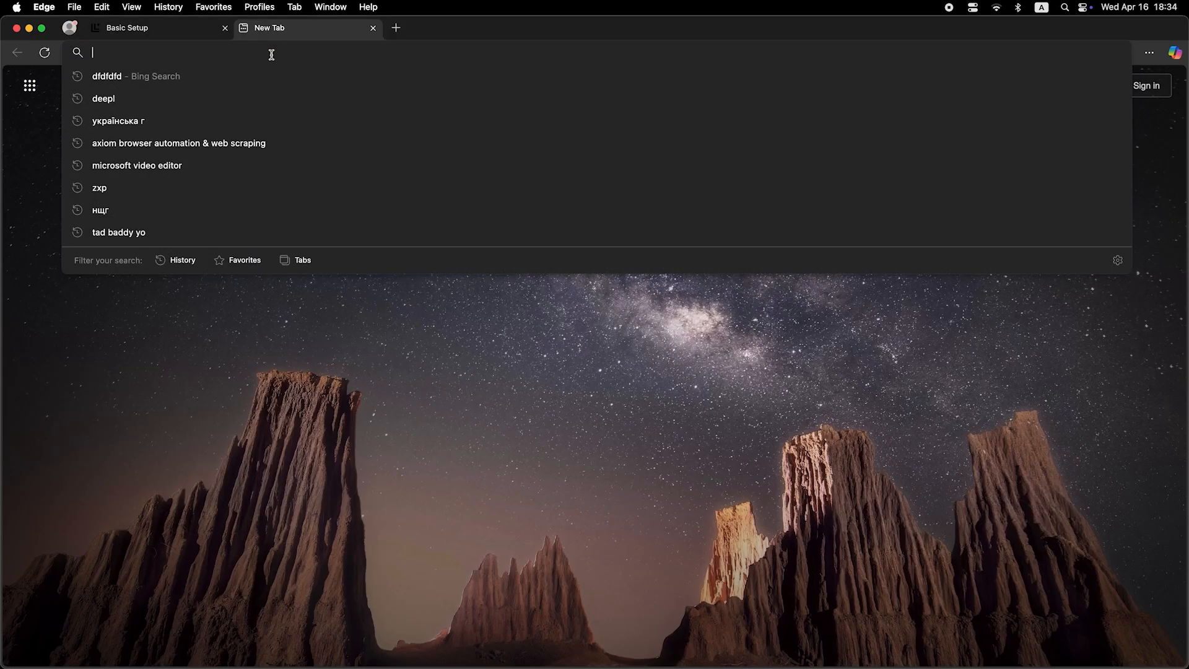
Test the Internet connection with a web search for "dfdfdfdf" in the new browser tab.
type("dfdfdfdf")
key("Return")
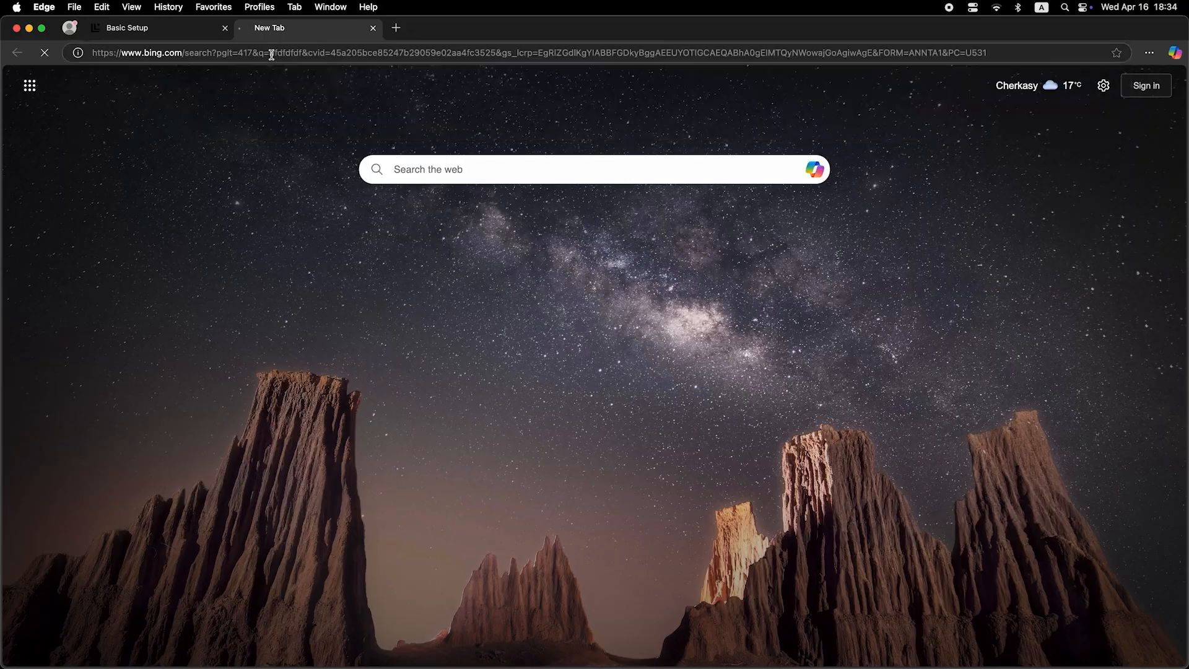